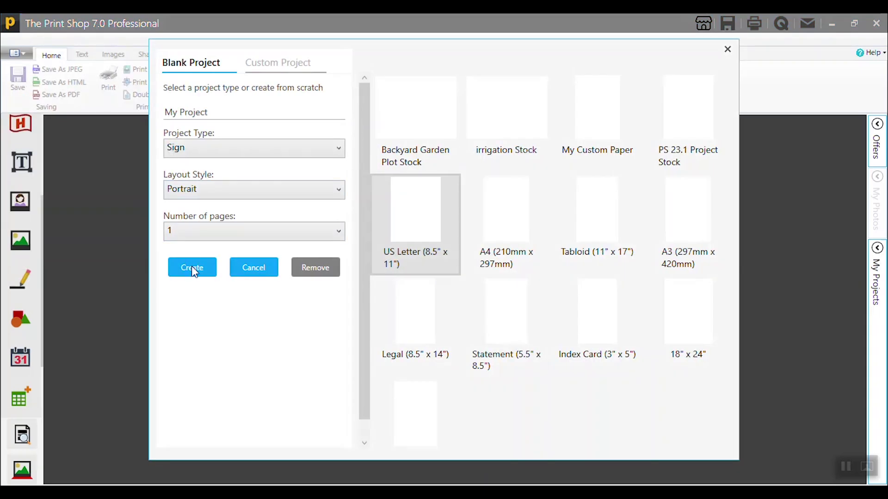
Step: Create a blank one-page US Letter portrait sign project and insert a December 2024 calendar on the page
{"action": "left_click", "coordinate": [193, 269]}
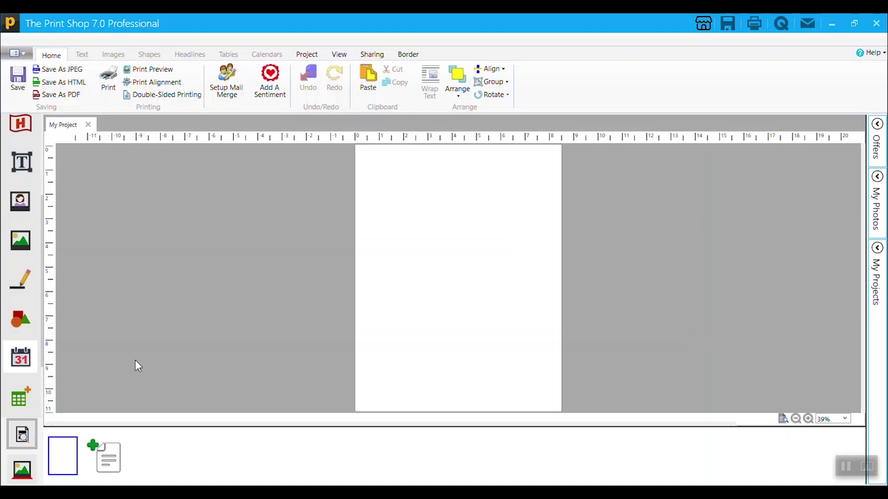
{"action": "left_click", "coordinate": [515, 296]}
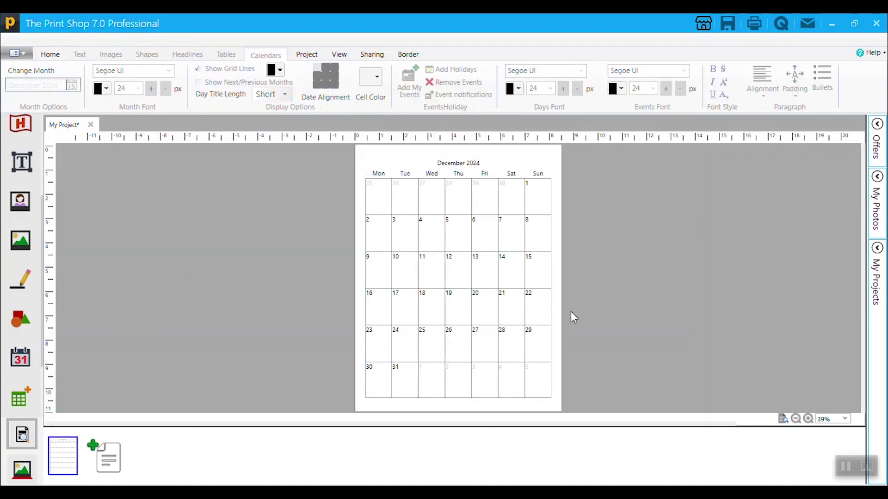
{"action": "left_click", "coordinate": [512, 311]}
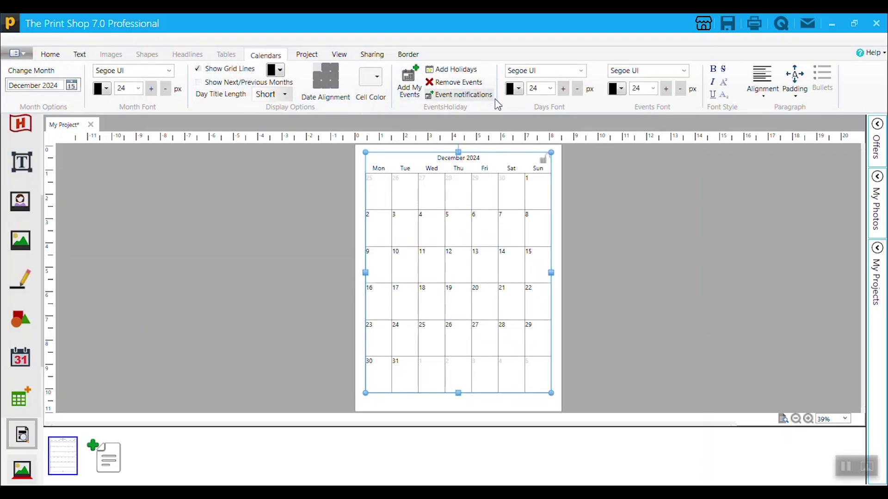
Step: Set the calendar's days font size to 36 px and its events font size to 28 px
{"action": "left_click", "coordinate": [563, 89]}
{"action": "left_click", "coordinate": [563, 89]}
{"action": "left_click", "coordinate": [563, 89]}
{"action": "left_click", "coordinate": [563, 89]}
{"action": "left_click", "coordinate": [563, 89]}
{"action": "left_click", "coordinate": [563, 89]}
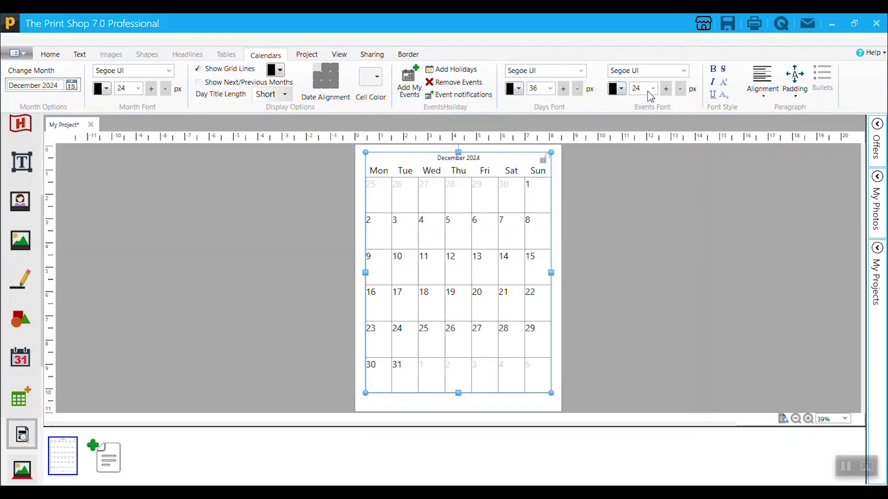
{"action": "left_click", "coordinate": [667, 95]}
{"action": "left_click", "coordinate": [665, 91]}
Step: Enlarge the calendar's month title font to 60 px
{"action": "left_click", "coordinate": [151, 92]}
{"action": "left_click", "coordinate": [151, 92]}
{"action": "left_click", "coordinate": [150, 92]}
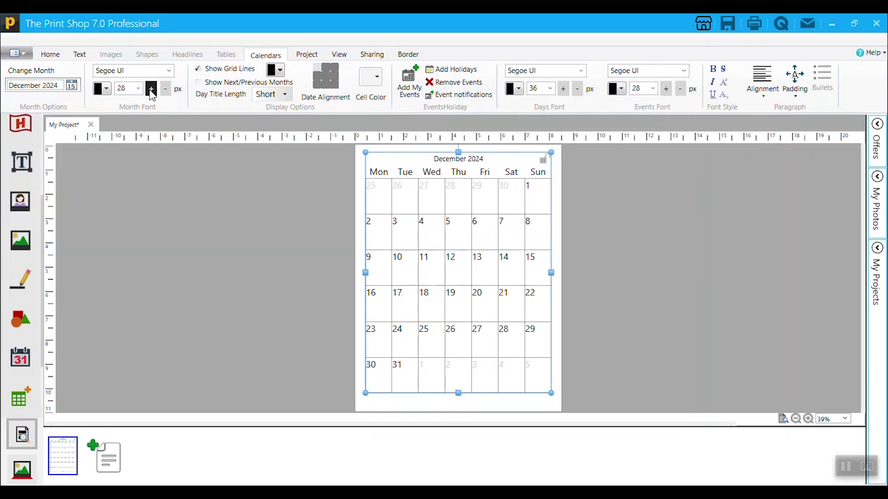
{"action": "left_click", "coordinate": [151, 92]}
{"action": "left_click", "coordinate": [151, 92]}
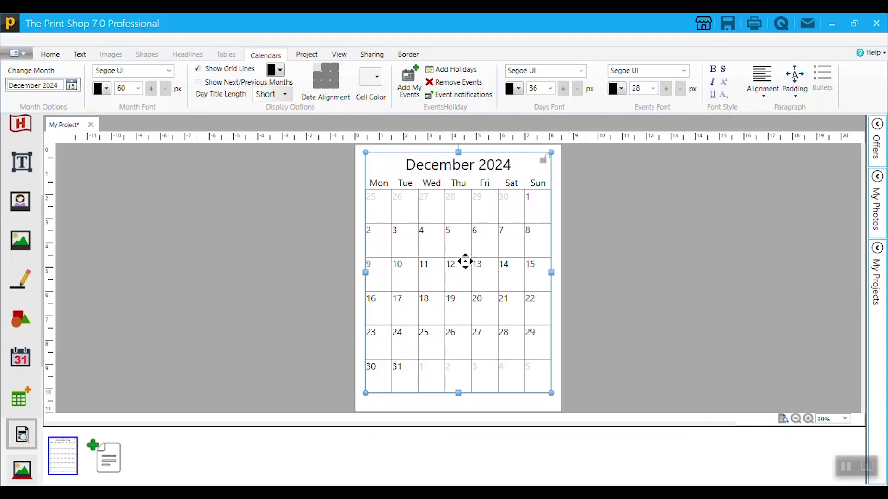
Step: Move the calendar slightly up and to the left on the page
{"action": "left_click", "coordinate": [566, 295]}
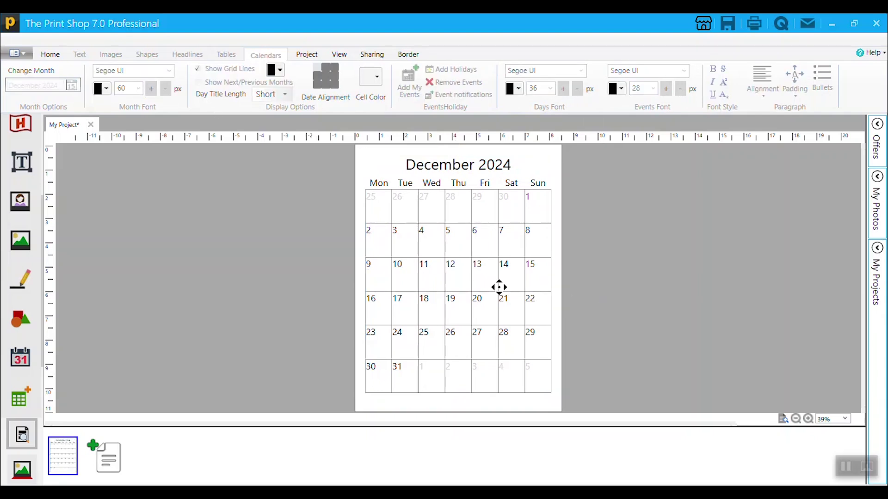
{"action": "left_click", "coordinate": [499, 292]}
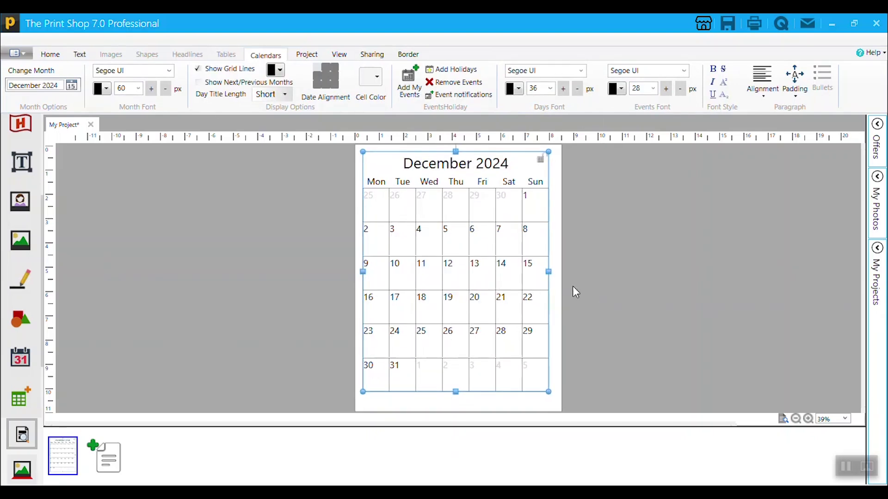
{"action": "left_click", "coordinate": [596, 315]}
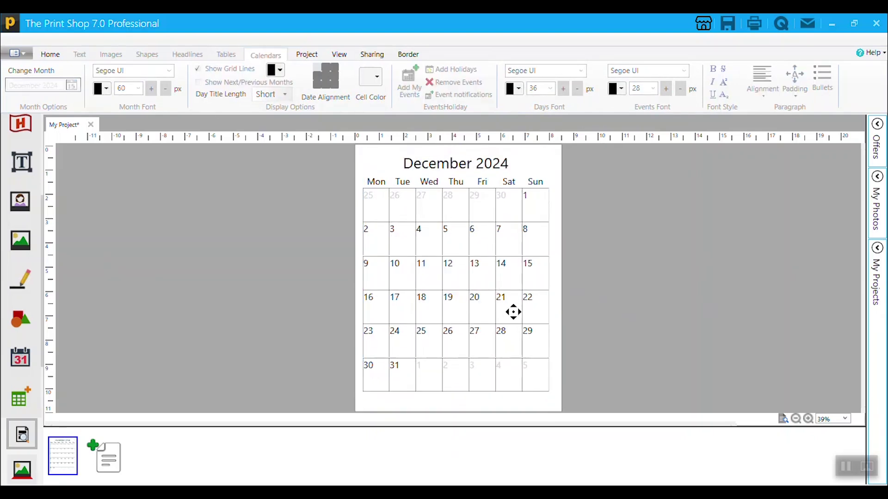
Step: Try several date alignments within the calendar cells, including the upper-right and lower corners, and finish with the dates centered
{"action": "left_click", "coordinate": [335, 88]}
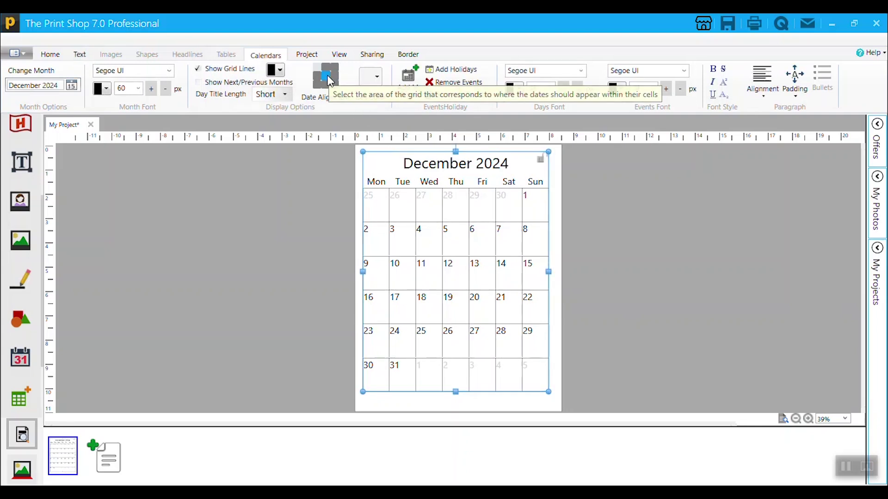
{"action": "left_click", "coordinate": [329, 78]}
{"action": "left_click", "coordinate": [337, 75]}
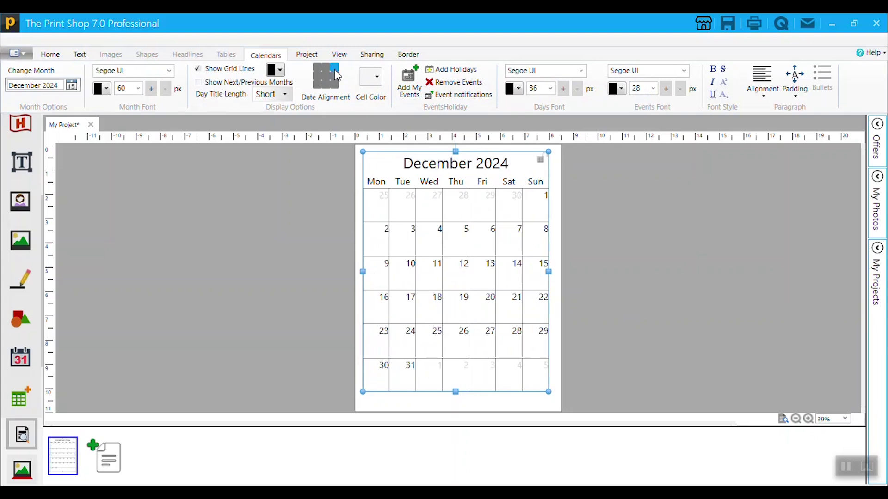
{"action": "left_click", "coordinate": [335, 88]}
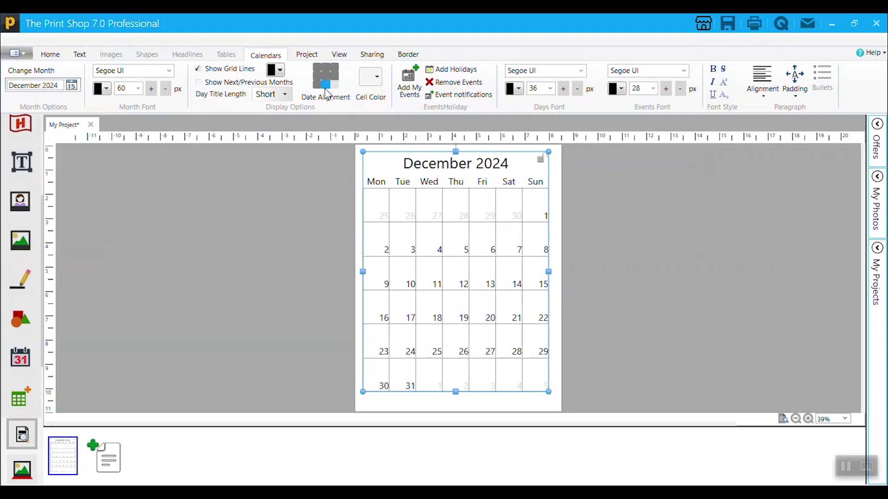
{"action": "left_click", "coordinate": [326, 87]}
{"action": "left_click", "coordinate": [318, 86]}
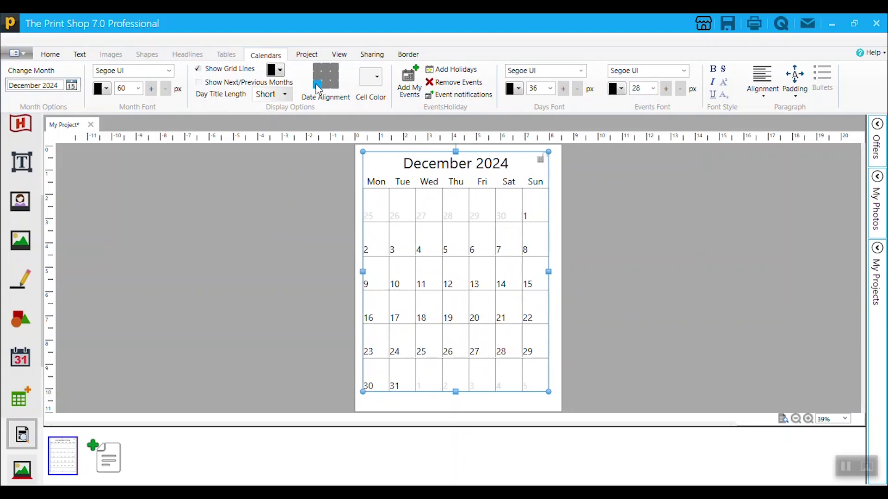
{"action": "left_click", "coordinate": [319, 78]}
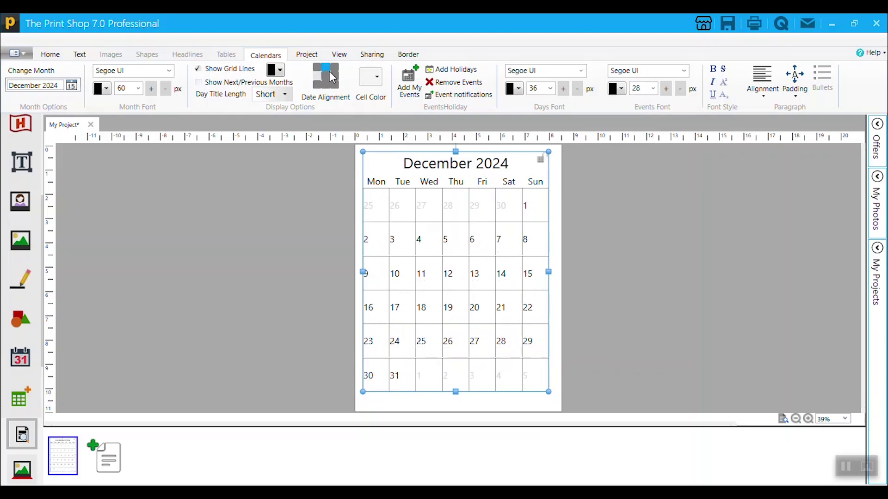
{"action": "left_click", "coordinate": [326, 79]}
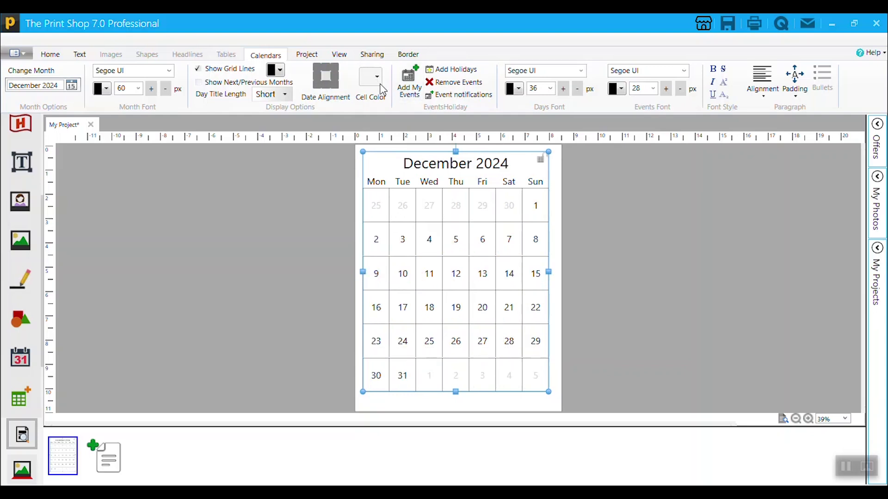
Step: Fill the calendar cell for December 11 with light green
{"action": "left_click", "coordinate": [430, 277]}
{"action": "left_click", "coordinate": [375, 82]}
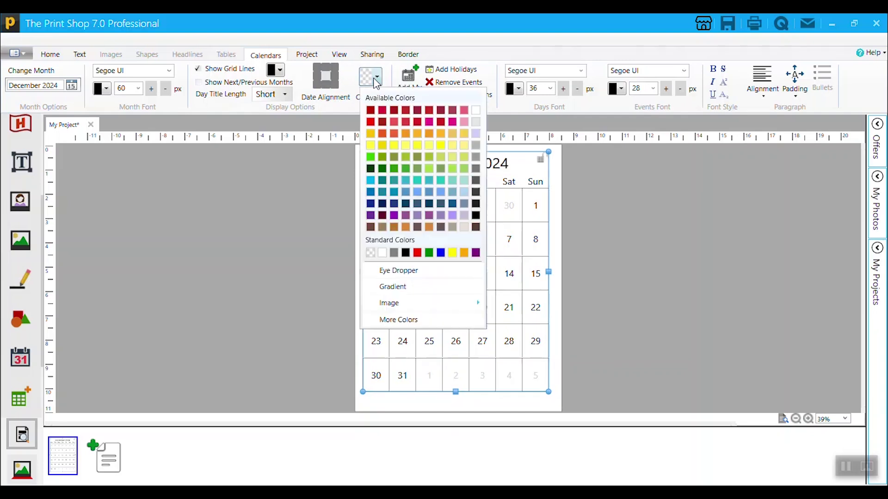
{"action": "left_click", "coordinate": [427, 167]}
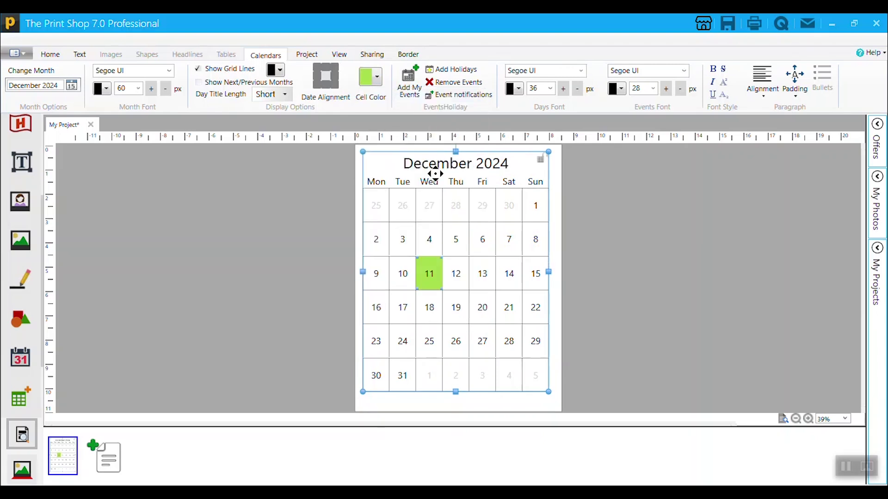
Step: Fill the December 19 cell with the standard yellow and shift the calendar slightly down and right on the page
{"action": "left_click", "coordinate": [485, 310]}
{"action": "left_click", "coordinate": [375, 79]}
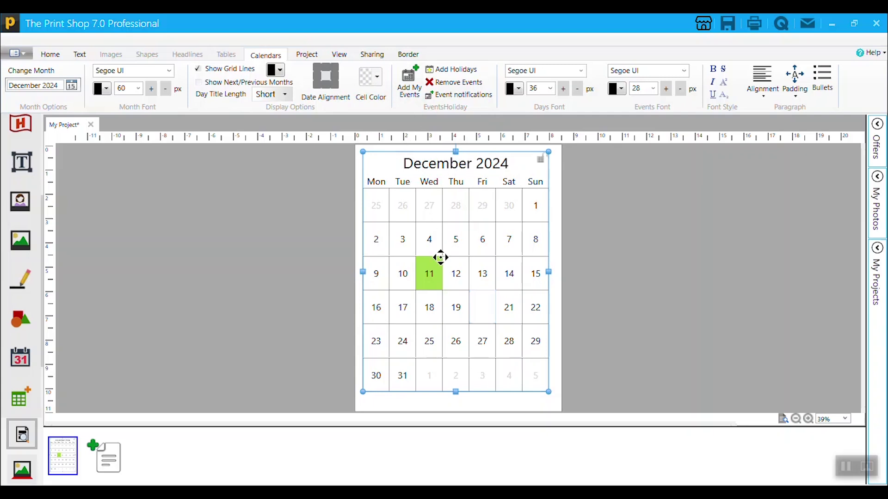
{"action": "left_click", "coordinate": [454, 306]}
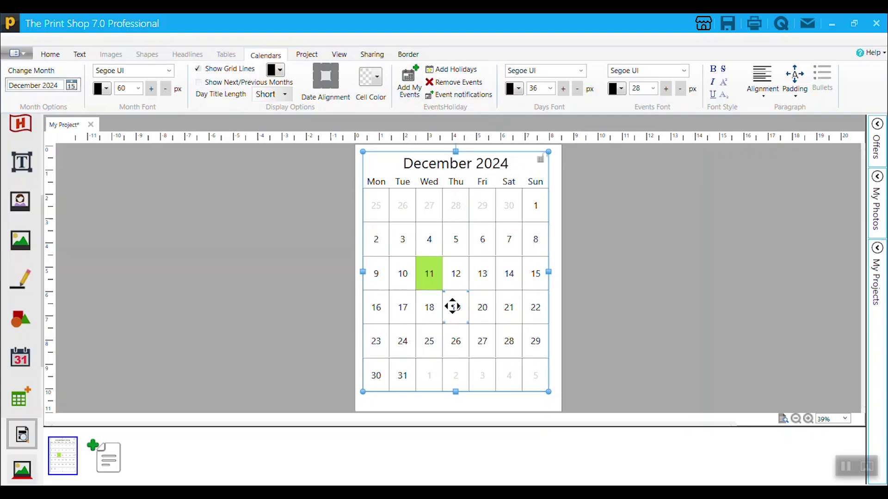
{"action": "left_click", "coordinate": [372, 78]}
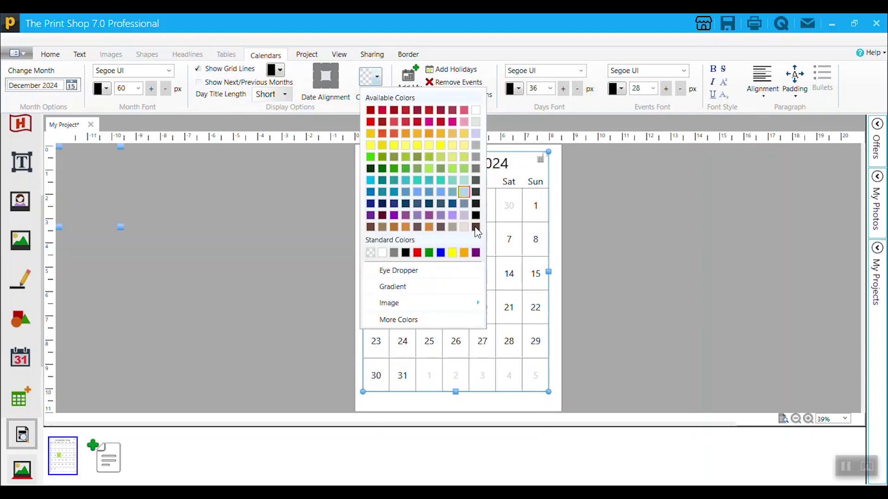
{"action": "left_click", "coordinate": [452, 253]}
{"action": "left_click", "coordinate": [585, 295]}
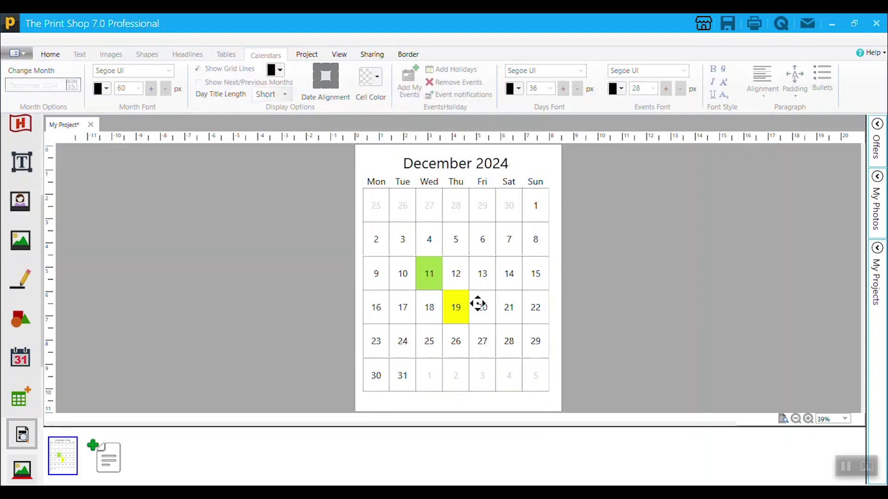
{"action": "left_click", "coordinate": [498, 318]}
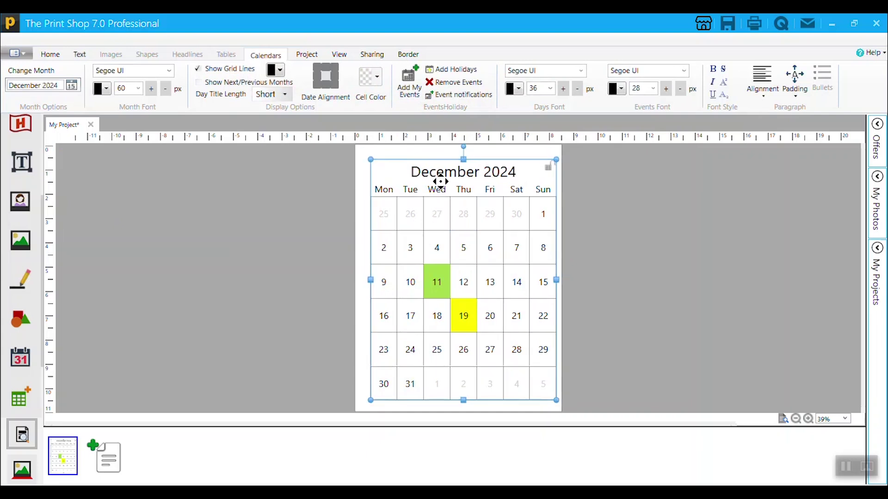
Step: Try the Long and Shortest day title lengths and set the length back to Short
{"action": "left_click", "coordinate": [285, 95]}
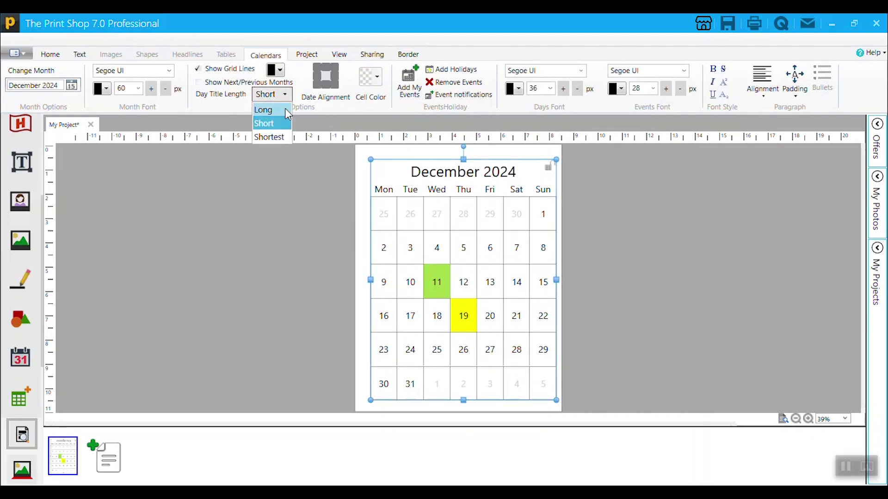
{"action": "left_click", "coordinate": [281, 109]}
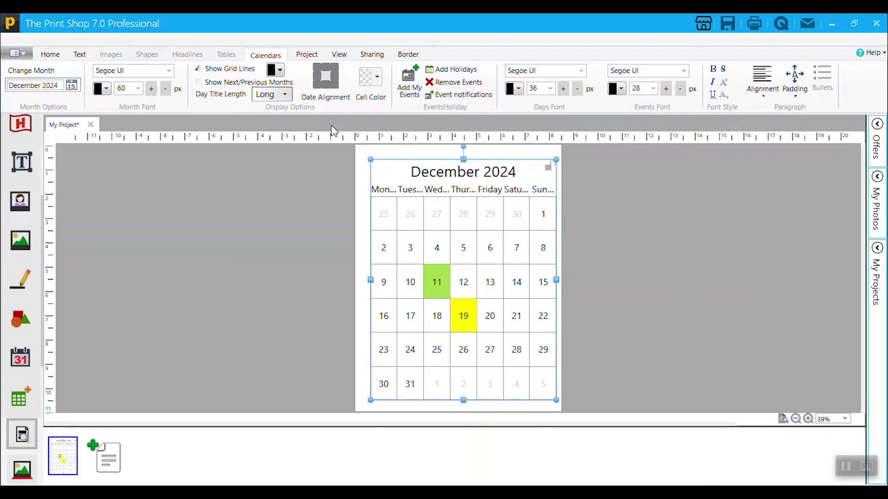
{"action": "left_click", "coordinate": [285, 95]}
{"action": "left_click", "coordinate": [270, 137]}
{"action": "left_click", "coordinate": [284, 95]}
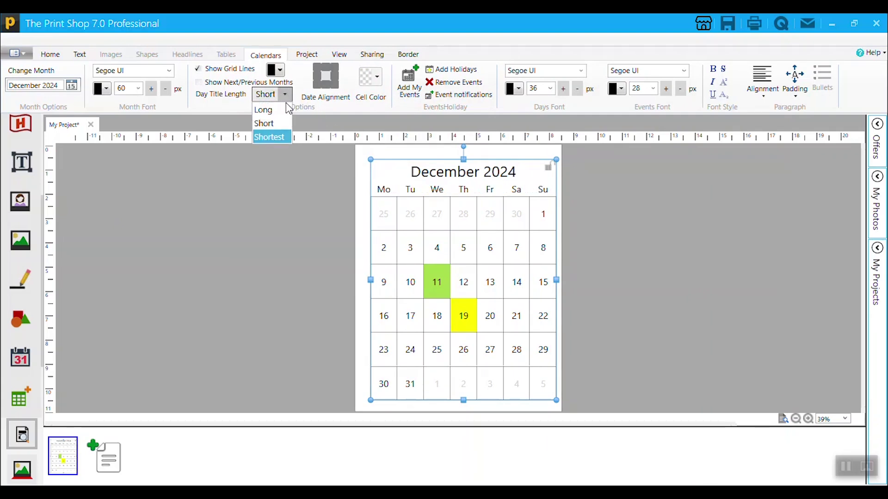
{"action": "left_click", "coordinate": [278, 123]}
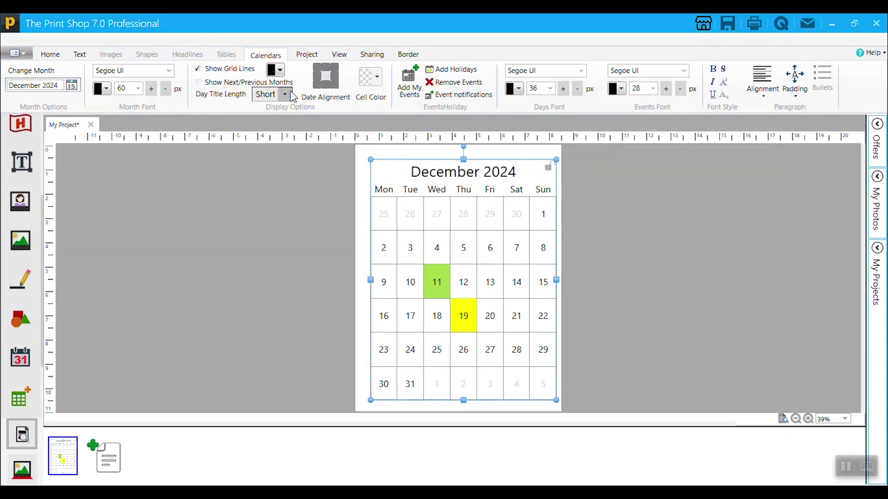
Step: Try showing the next and previous months and hiding the grid lines, restoring each option after trying it
{"action": "left_click", "coordinate": [200, 83]}
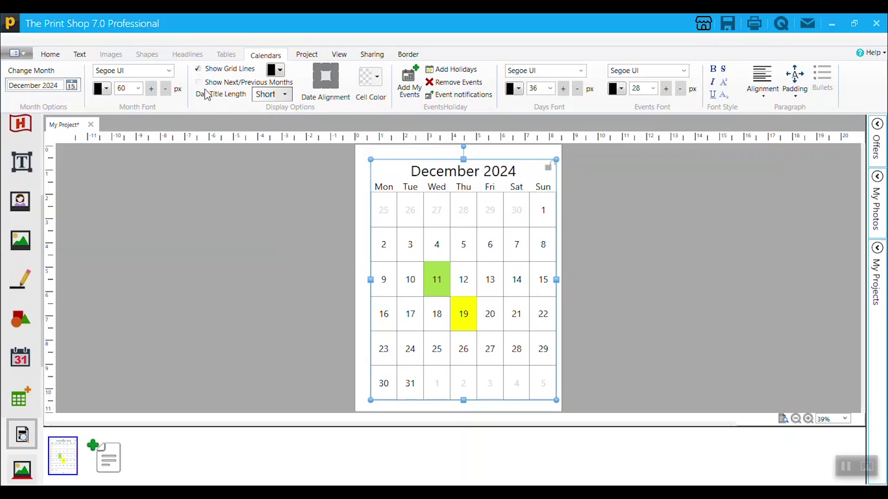
{"action": "left_click", "coordinate": [199, 84]}
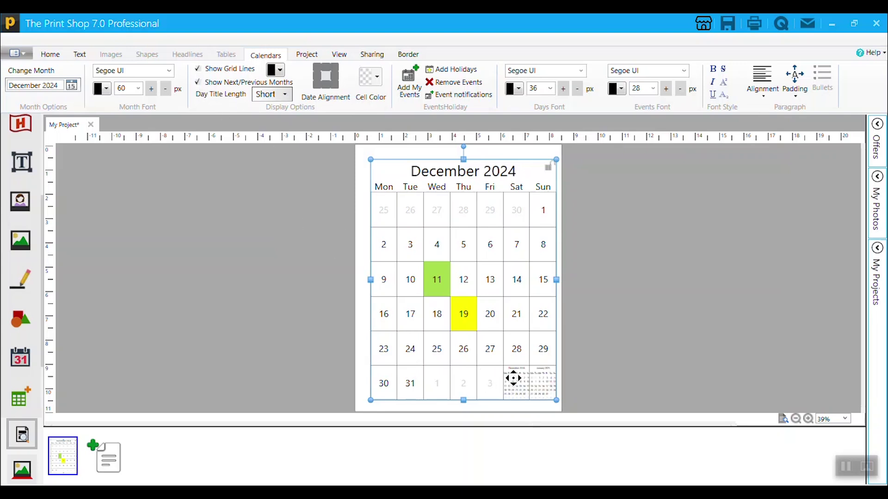
{"action": "left_click", "coordinate": [199, 82]}
{"action": "left_click", "coordinate": [199, 71]}
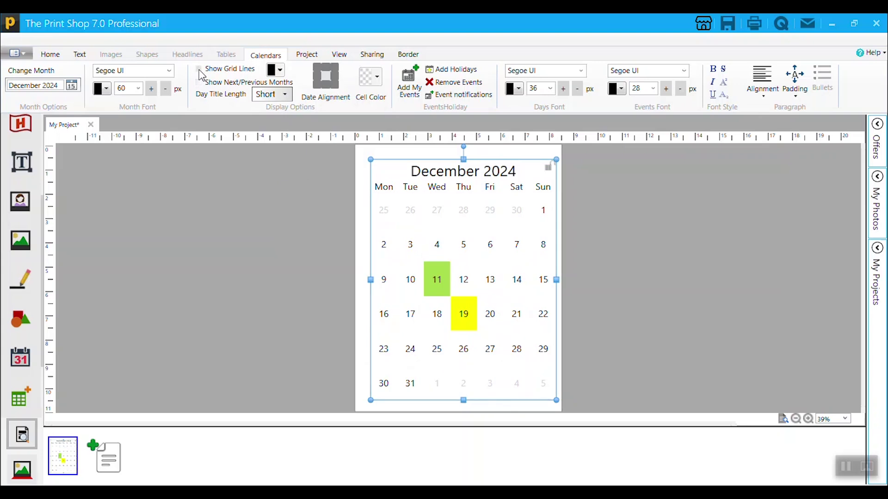
{"action": "left_click", "coordinate": [200, 70]}
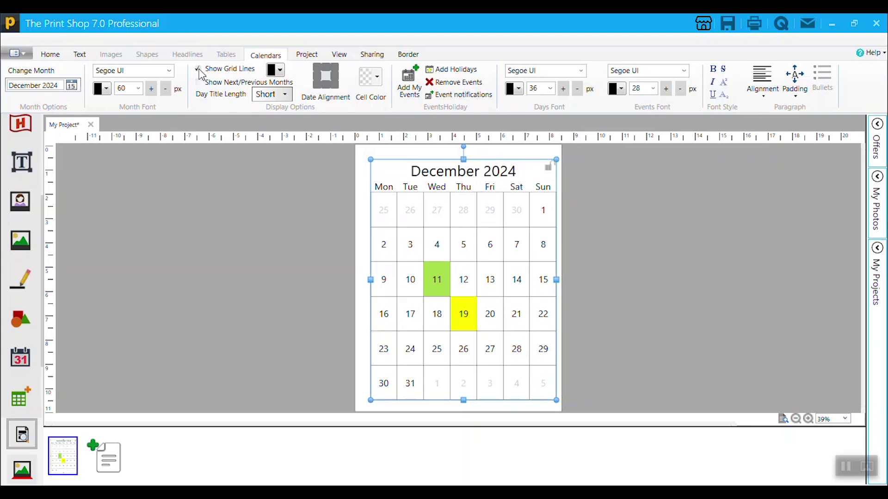
Step: Change the calendar's grid line color to orange and the month title's font color to magenta
{"action": "left_click", "coordinate": [280, 70]}
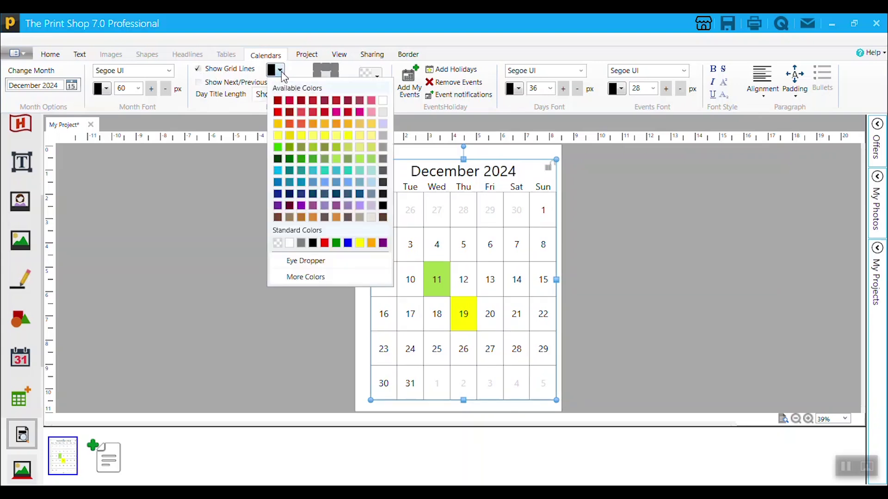
{"action": "left_click", "coordinate": [292, 124]}
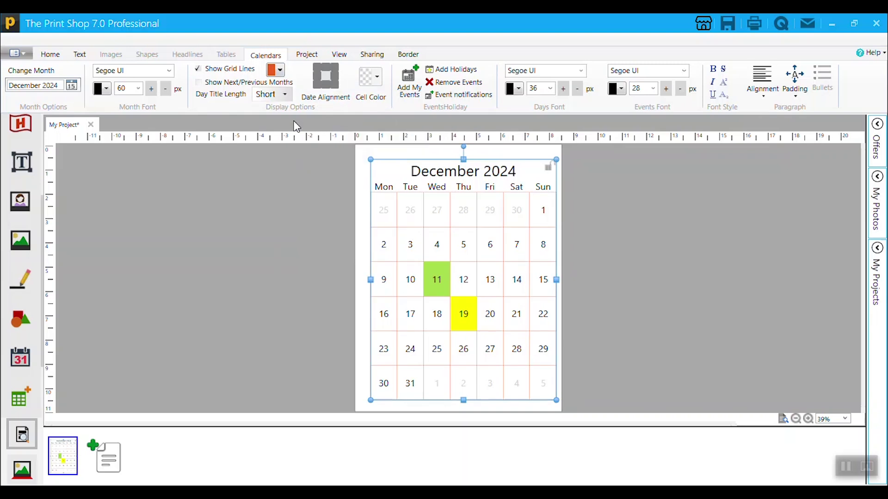
{"action": "left_click", "coordinate": [106, 89]}
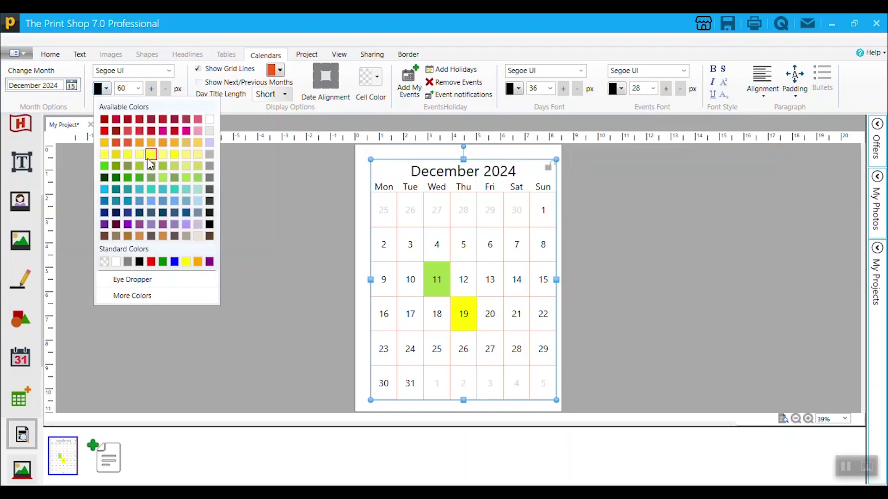
{"action": "left_click", "coordinate": [191, 131]}
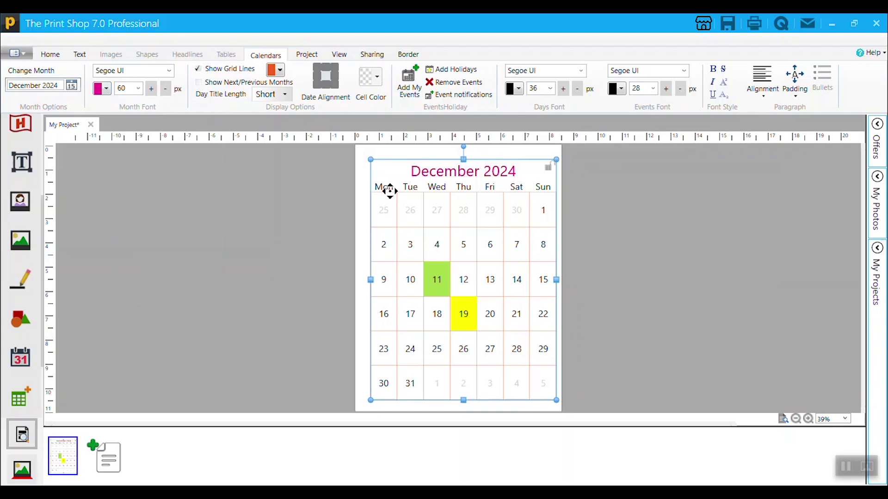
{"action": "left_click", "coordinate": [628, 265]}
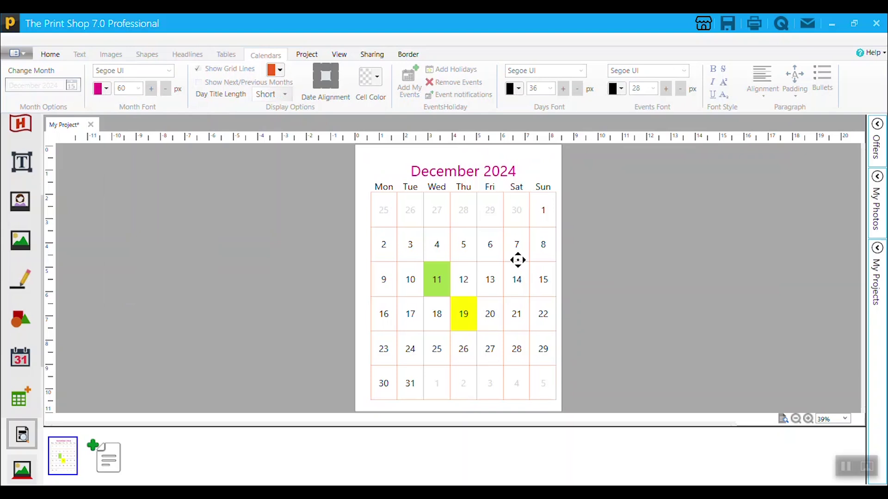
Step: Shift the December 2024 calendar slightly left and up on the page, then deselect it
{"action": "left_click_drag", "start_coordinate": [517, 260], "coordinate": [516, 259]}
{"action": "left_click", "coordinate": [640, 237]}
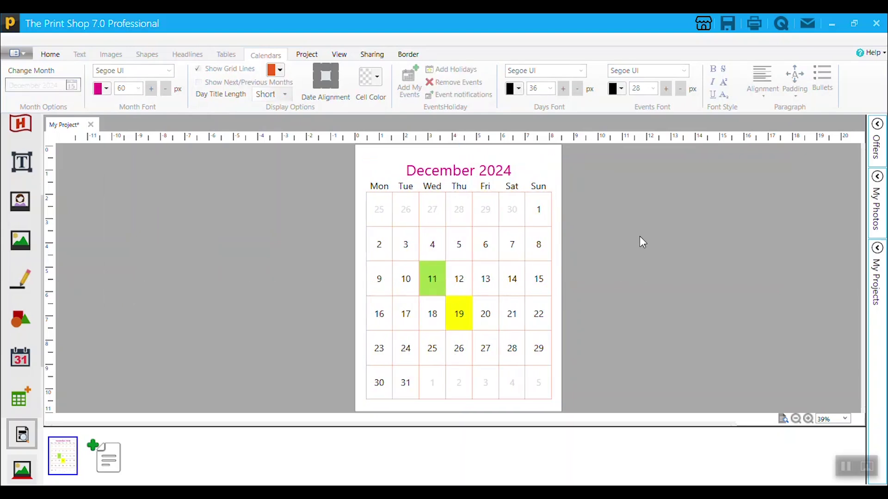
Step: Add the US Holidays set to the December 2024 calendar
{"action": "left_click", "coordinate": [493, 212]}
{"action": "left_click", "coordinate": [452, 70]}
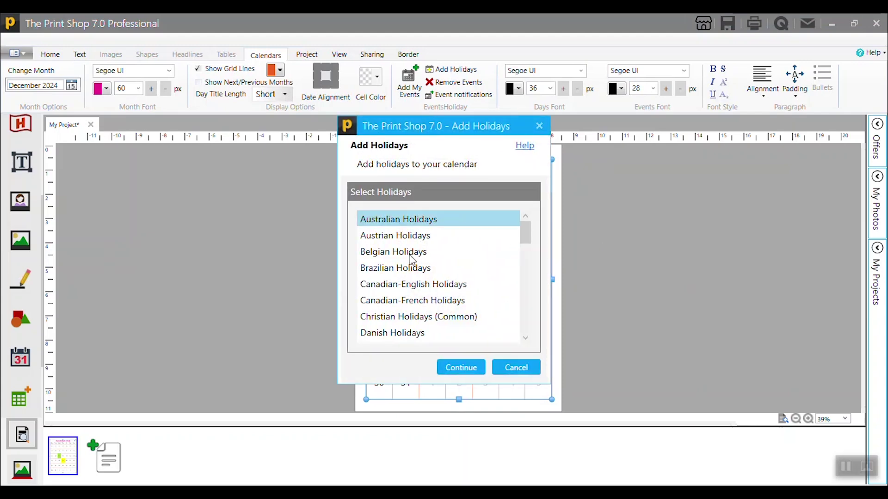
{"action": "scroll", "coordinate": [416, 268], "scroll_direction": "down", "scroll_amount": 3}
{"action": "scroll", "coordinate": [420, 282], "scroll_direction": "down", "scroll_amount": 7}
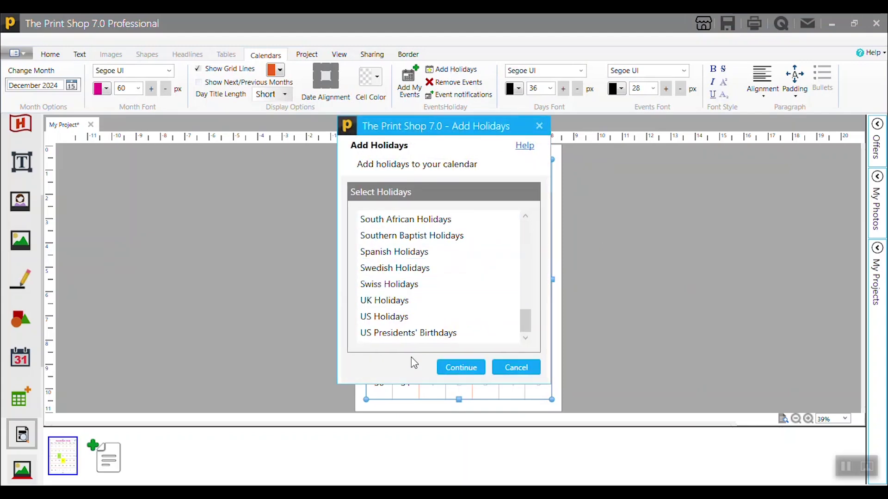
{"action": "scroll", "coordinate": [409, 248], "scroll_direction": "up", "scroll_amount": 2}
{"action": "scroll", "coordinate": [407, 245], "scroll_direction": "up", "scroll_amount": 8}
{"action": "scroll", "coordinate": [405, 240], "scroll_direction": "down", "scroll_amount": 7}
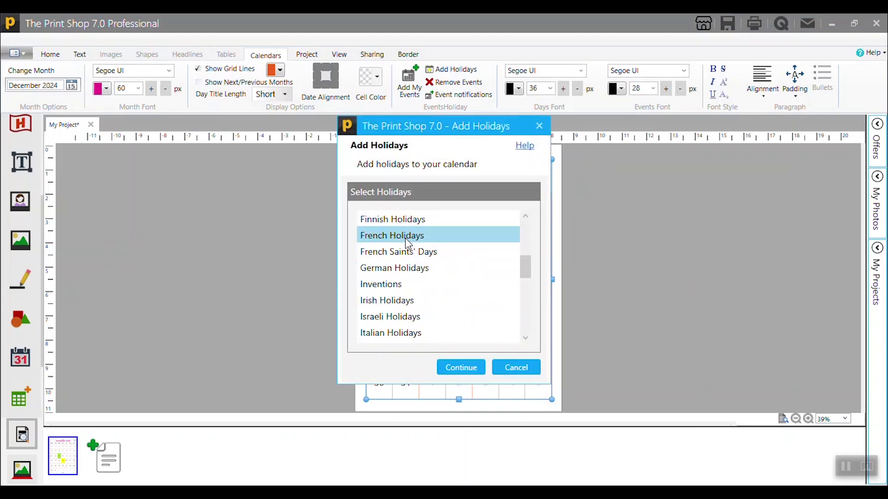
{"action": "scroll", "coordinate": [405, 238], "scroll_direction": "down", "scroll_amount": 7}
{"action": "left_click", "coordinate": [386, 316]}
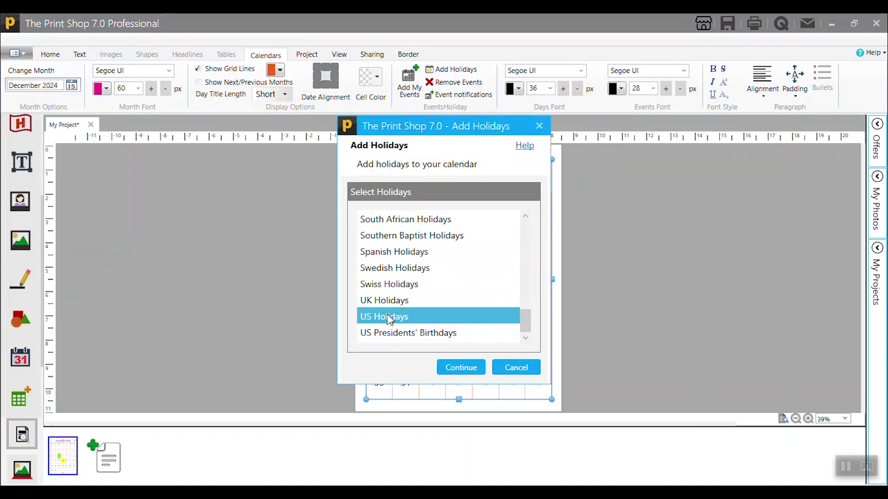
{"action": "left_click", "coordinate": [472, 368]}
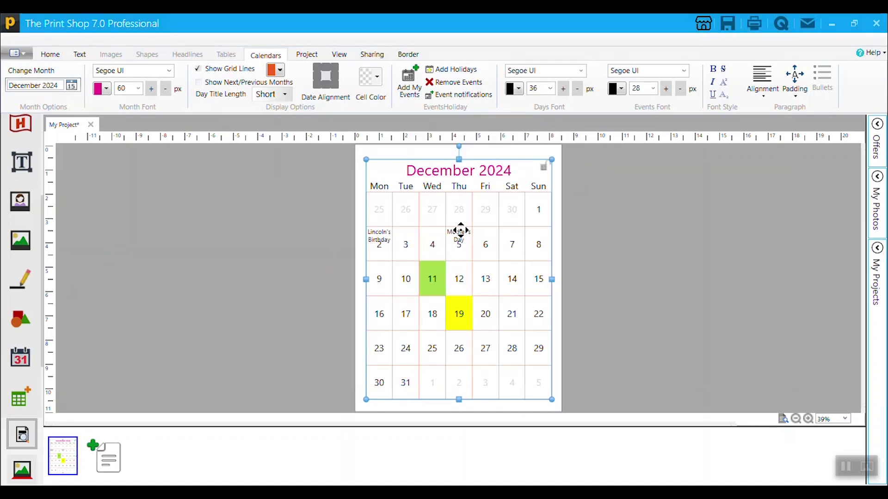
Step: Align the calendar's dates to the bottom center of their cells and remove all holidays from it
{"action": "left_click", "coordinate": [325, 76]}
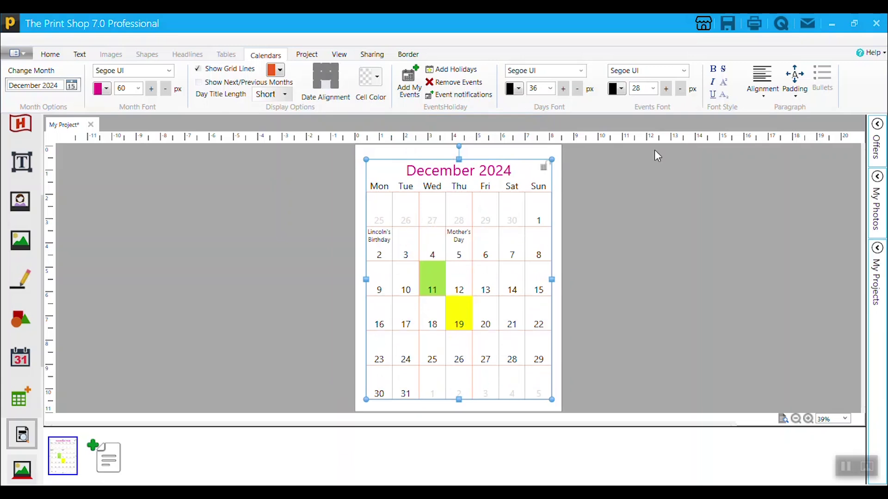
{"action": "left_click", "coordinate": [468, 86]}
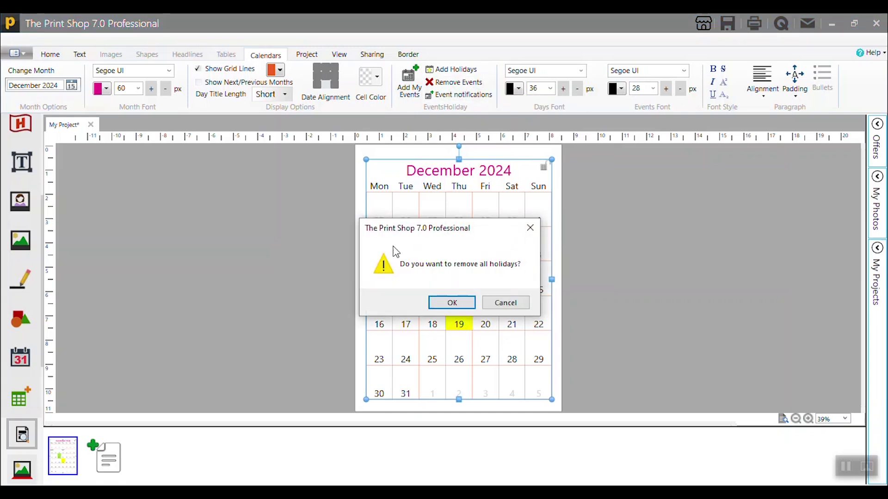
{"action": "left_click", "coordinate": [461, 300]}
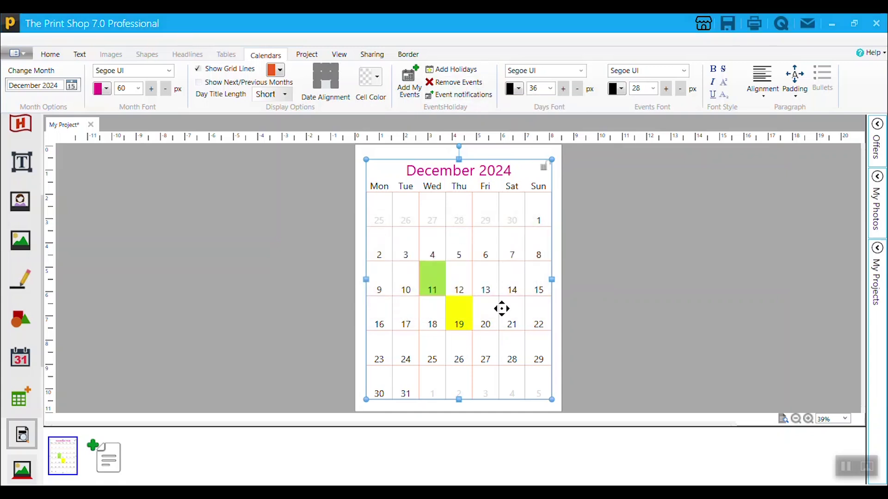
Step: Create a new upcoming event titled "Hello Event" dated December 4, 2024
{"action": "left_click", "coordinate": [453, 96]}
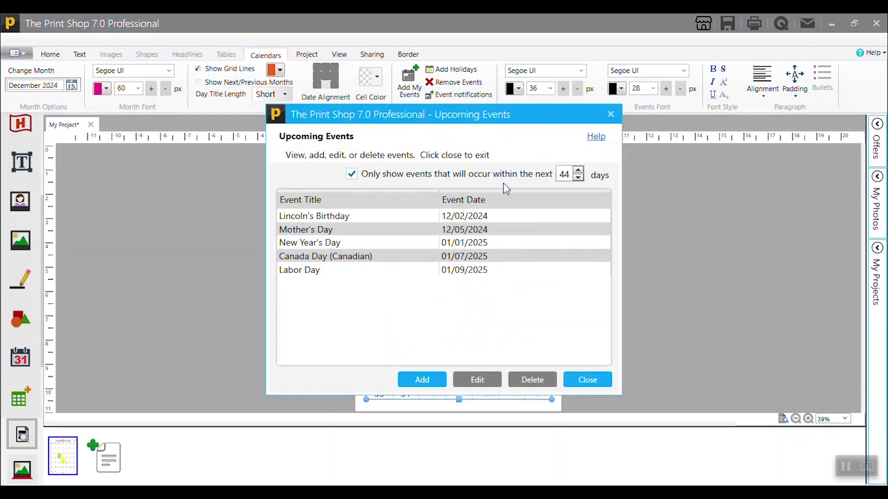
{"action": "left_click", "coordinate": [432, 380]}
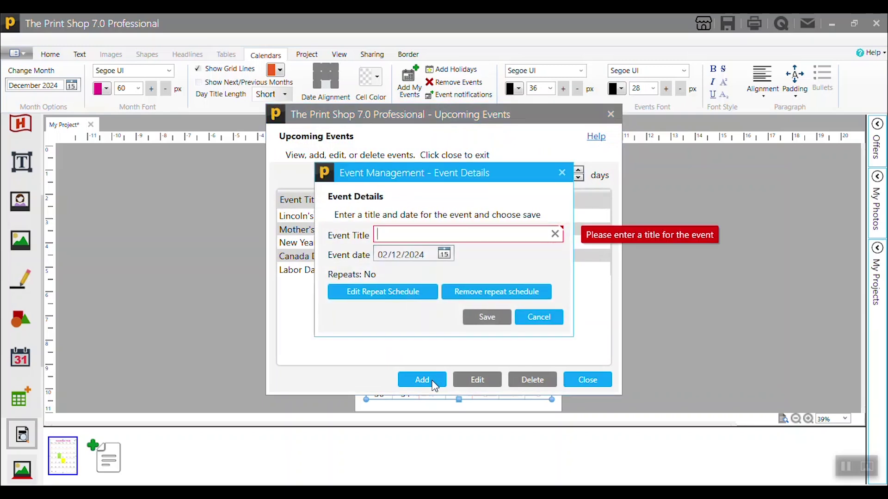
{"action": "type", "text": "Hello Event"}
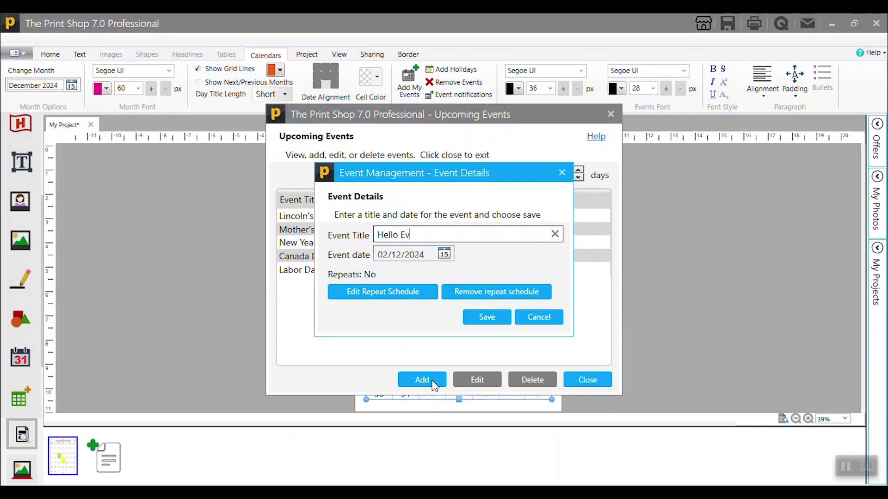
{"action": "left_click", "coordinate": [444, 254]}
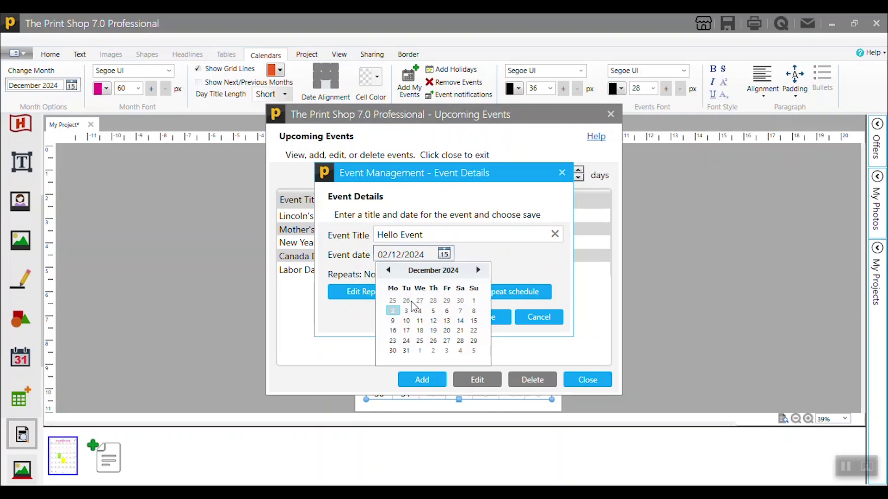
{"action": "left_click", "coordinate": [419, 310]}
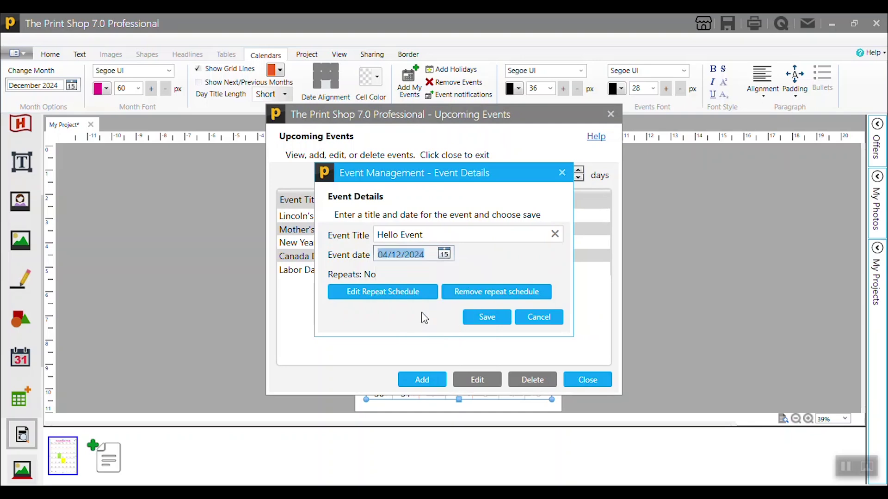
Step: Give Hello Event a yearly repeat schedule, every 1 year with no end, save the event and close the upcoming events list
{"action": "left_click", "coordinate": [417, 296]}
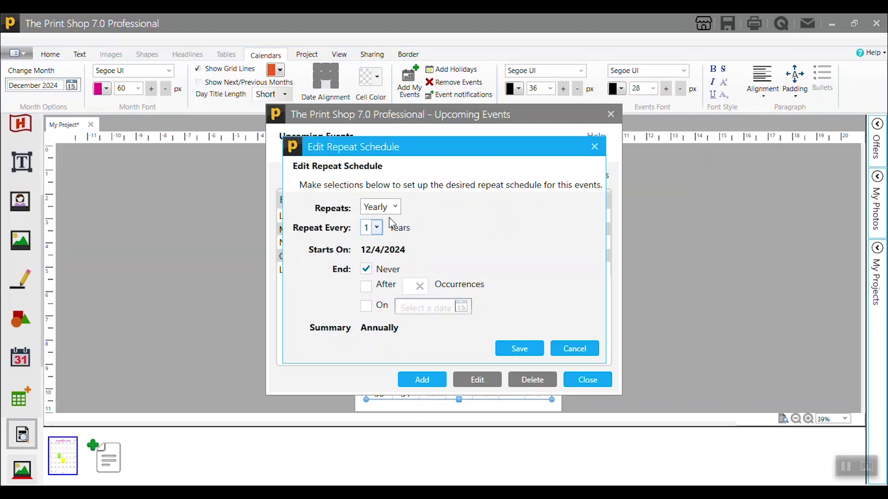
{"action": "left_click", "coordinate": [376, 228]}
{"action": "left_click", "coordinate": [367, 236]}
{"action": "left_click", "coordinate": [395, 210]}
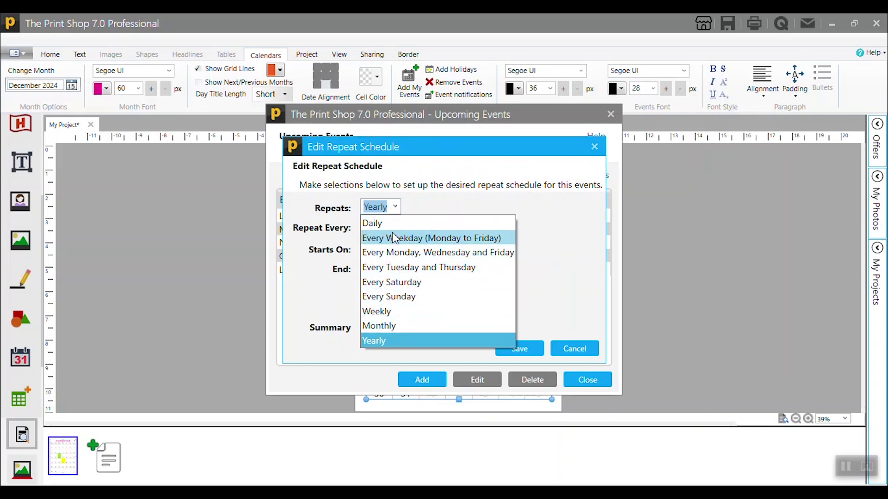
{"action": "left_click", "coordinate": [549, 222]}
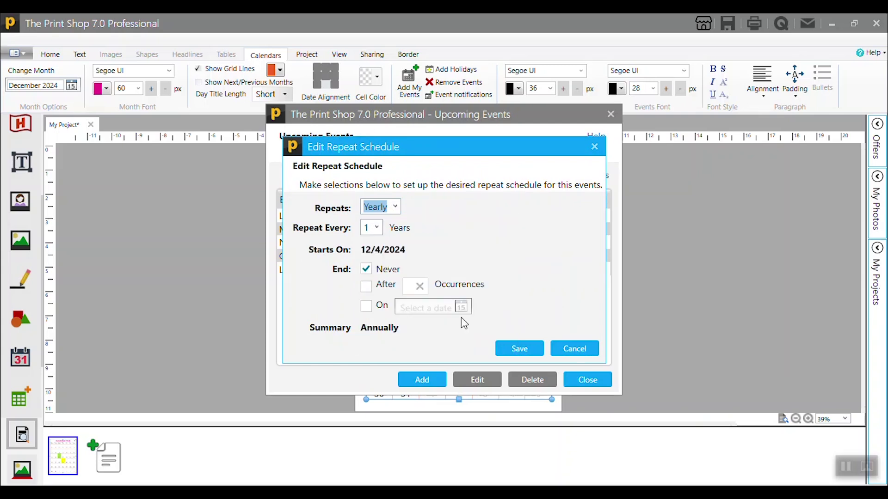
{"action": "left_click", "coordinate": [395, 207]}
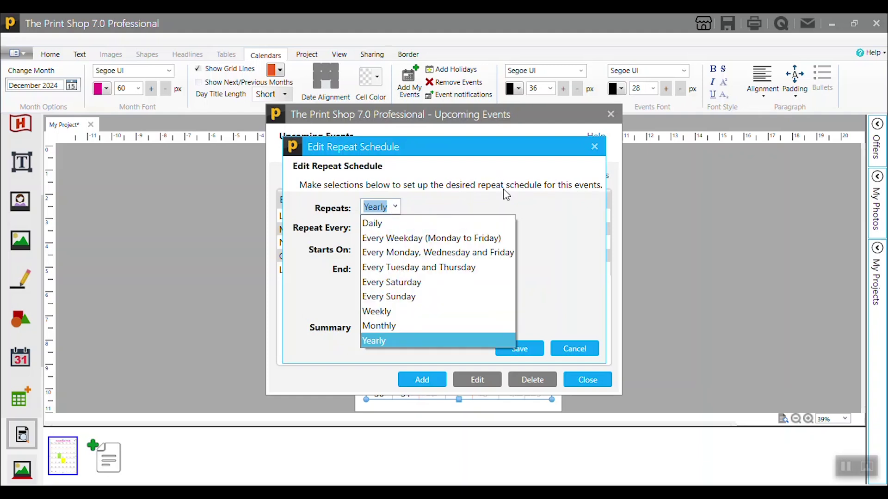
{"action": "left_click", "coordinate": [513, 200]}
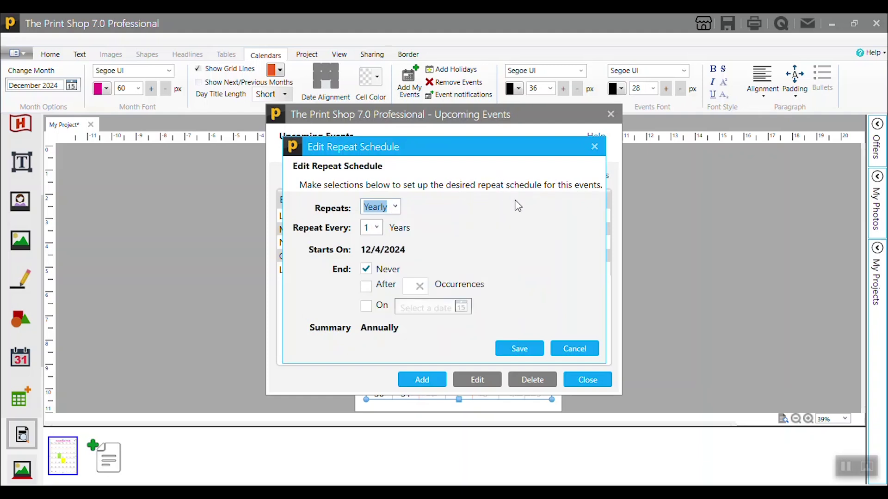
{"action": "left_click", "coordinate": [519, 349]}
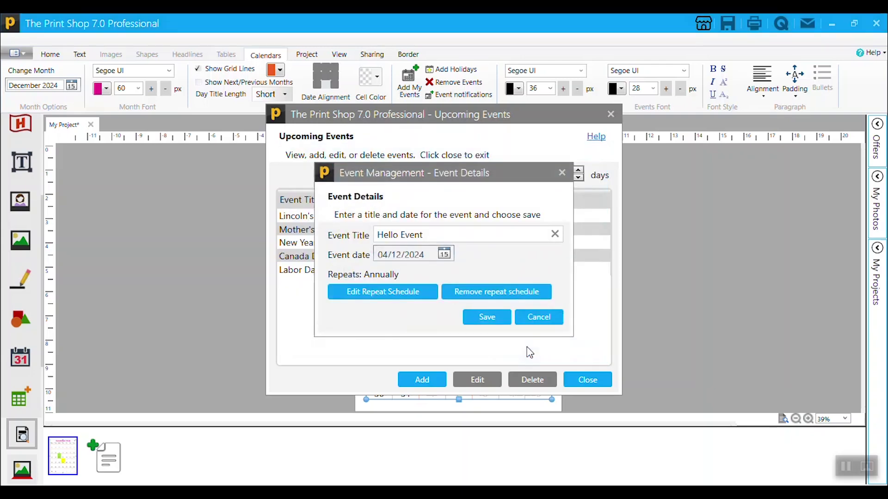
{"action": "left_click", "coordinate": [498, 318]}
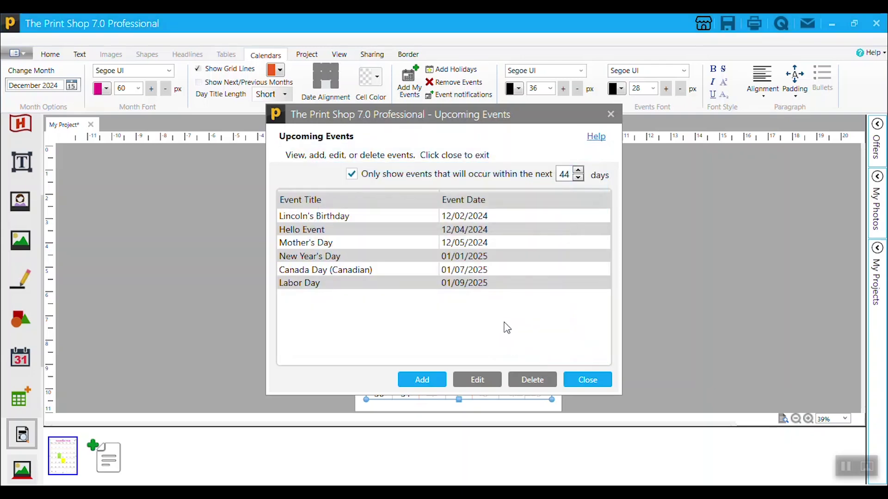
{"action": "left_click", "coordinate": [585, 380]}
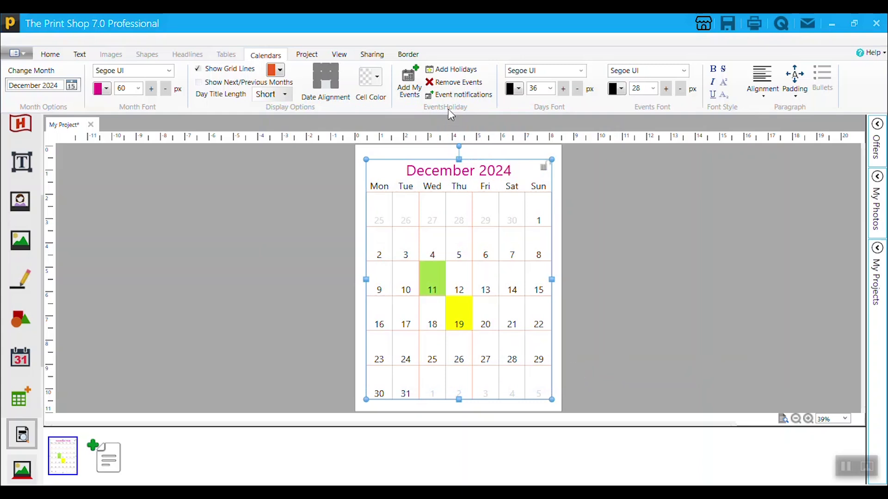
Step: Place the saved Hello Event on the December 2024 calendar
{"action": "left_click", "coordinate": [410, 91]}
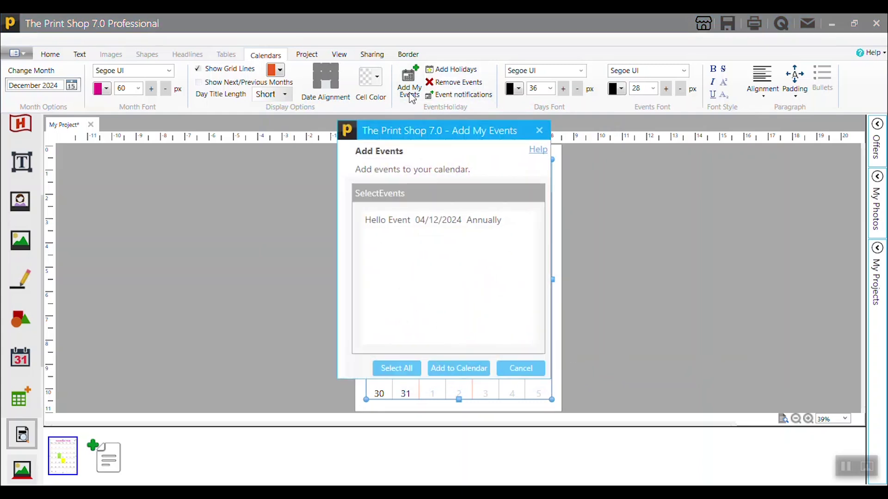
{"action": "left_click", "coordinate": [390, 217]}
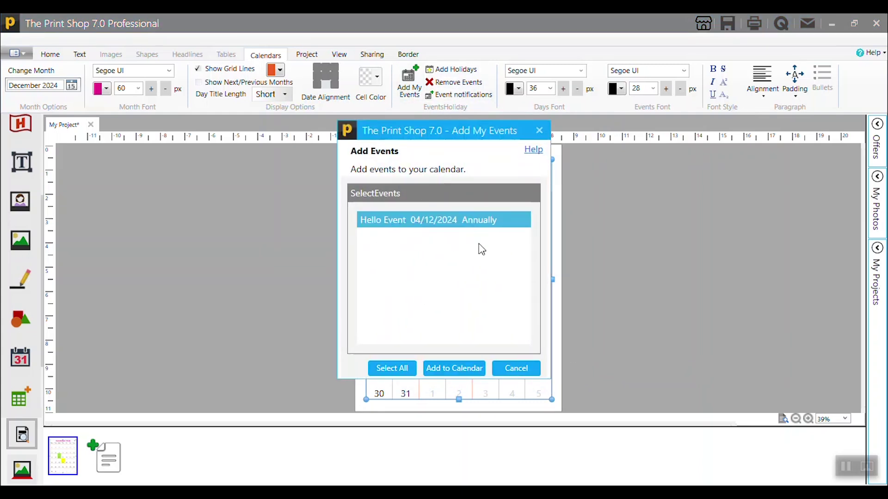
{"action": "left_click", "coordinate": [436, 372]}
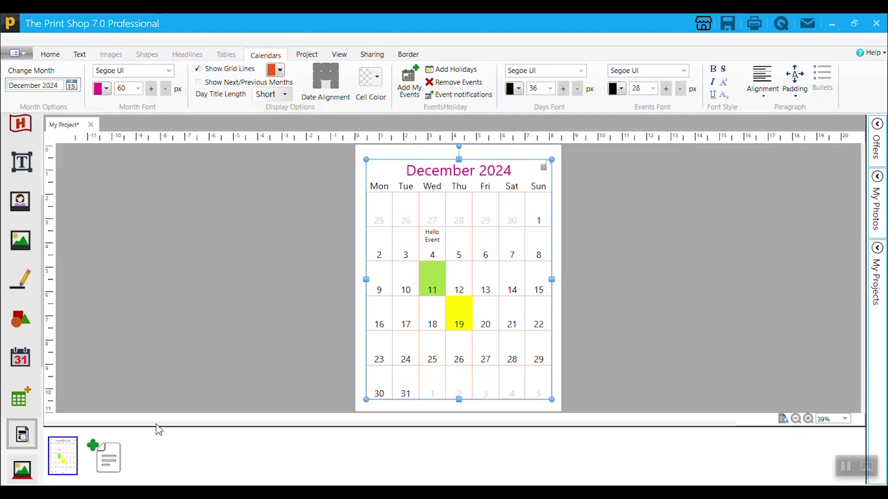
Step: Add a second page with a new calendar and set its month to December 2025
{"action": "left_click", "coordinate": [93, 447]}
{"action": "left_click", "coordinate": [20, 357]}
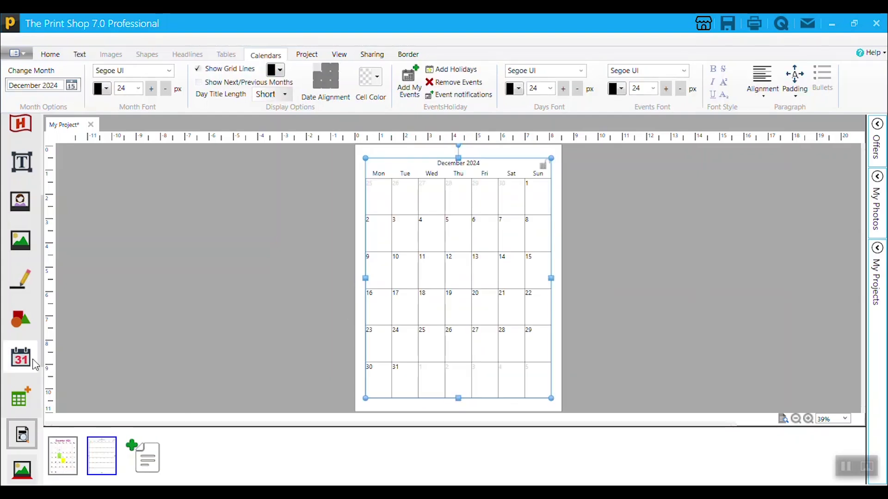
{"action": "left_click", "coordinate": [71, 86]}
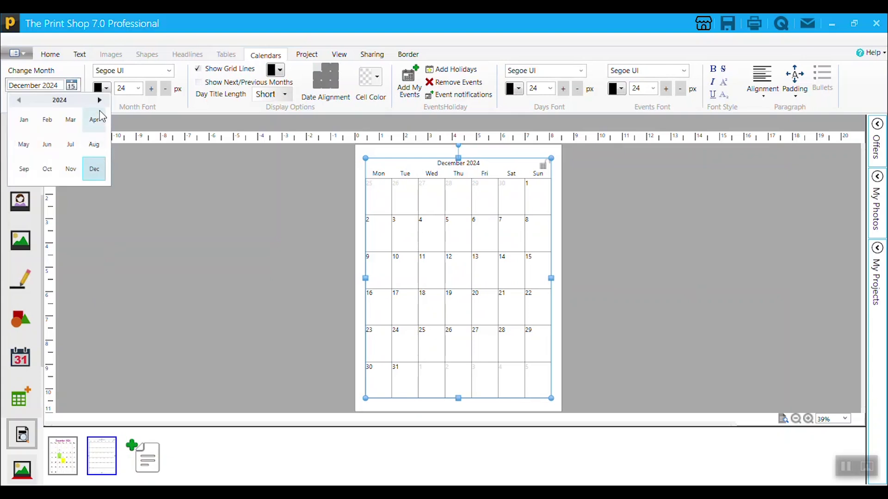
{"action": "left_click", "coordinate": [93, 173]}
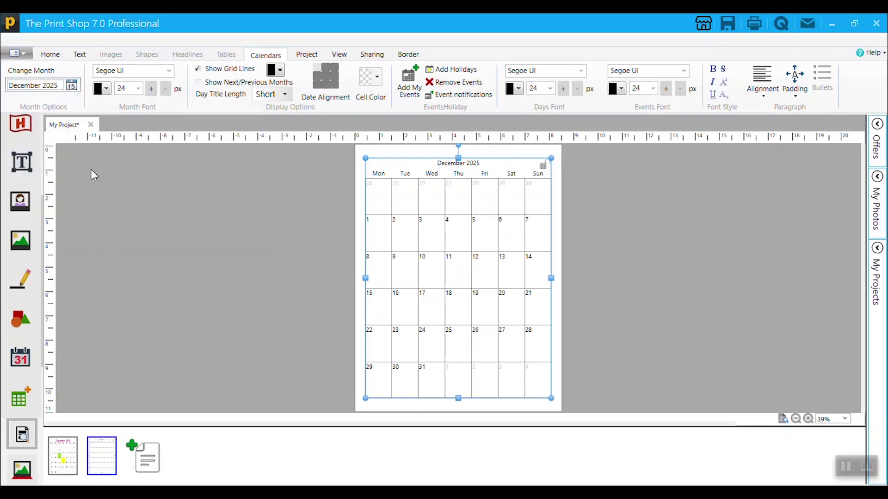
Step: Add a third page with a new calendar and set its month to December 2026
{"action": "left_click", "coordinate": [133, 451]}
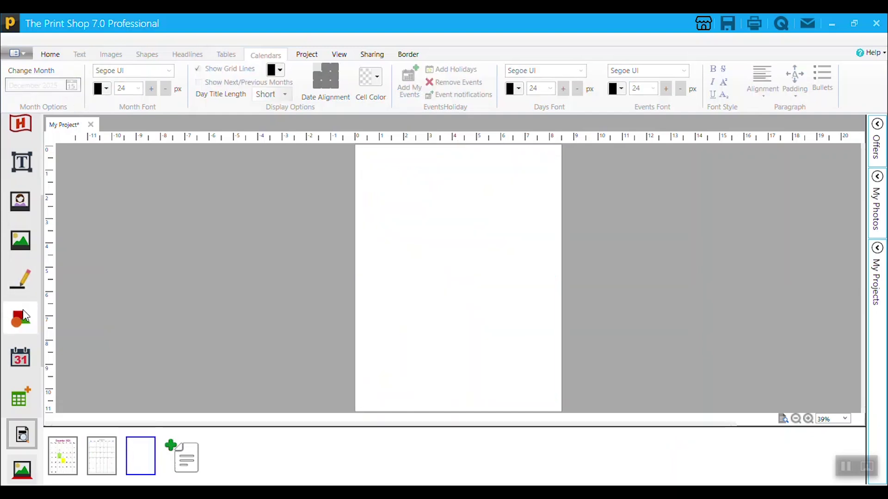
{"action": "left_click", "coordinate": [24, 356]}
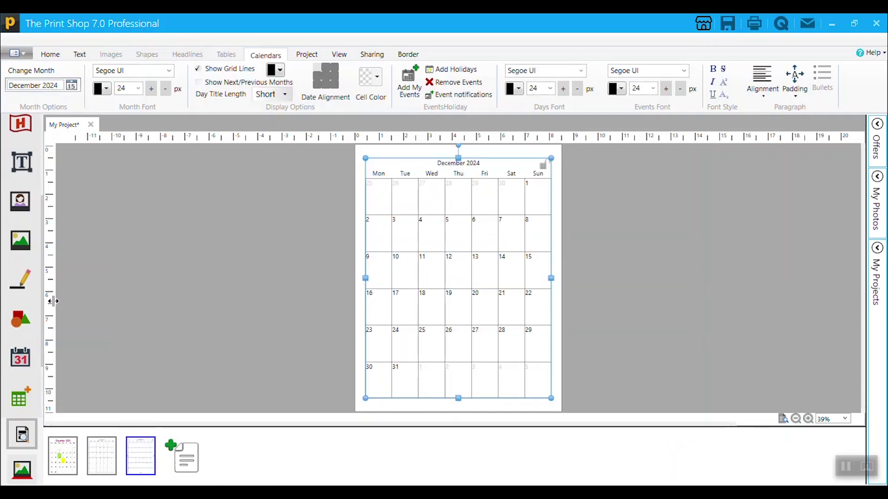
{"action": "left_click", "coordinate": [74, 88]}
{"action": "left_click", "coordinate": [99, 100]}
{"action": "left_click", "coordinate": [94, 169]}
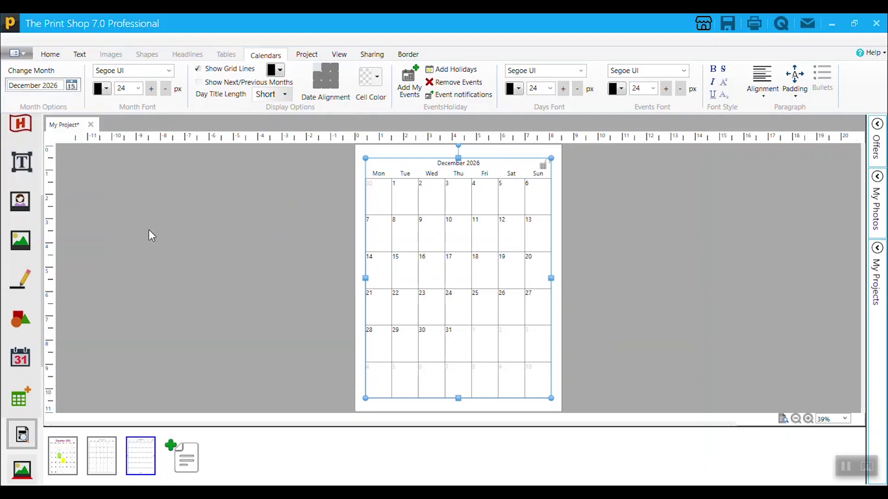
Step: On the December 2024 page, start a new event titled Encore Event and date it 10 December 2024
{"action": "mouse_move", "coordinate": [73, 455]}
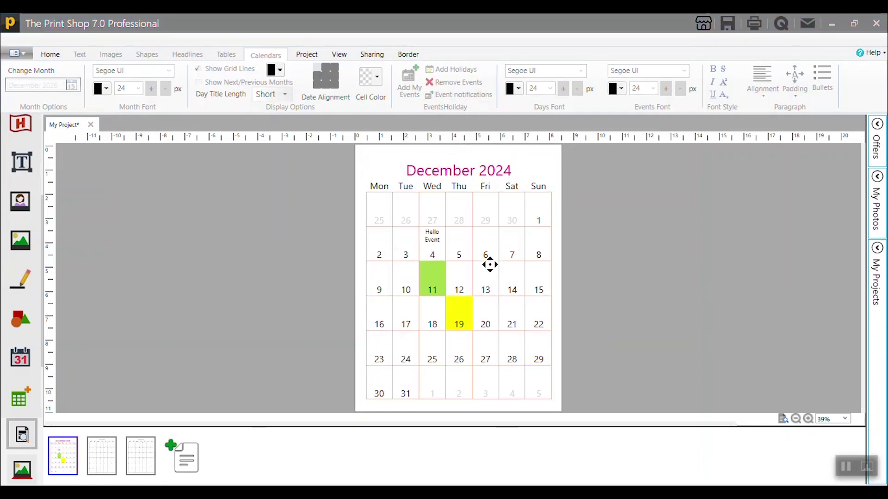
{"action": "left_click", "coordinate": [460, 95]}
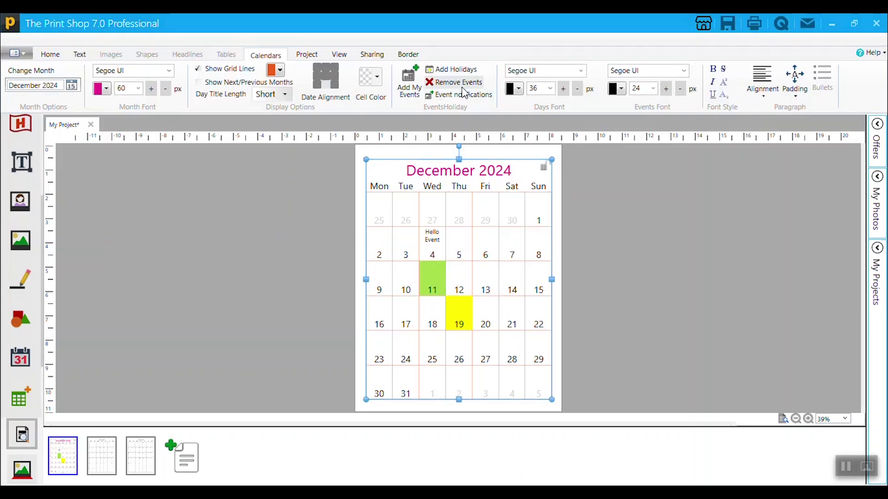
{"action": "left_click", "coordinate": [462, 94]}
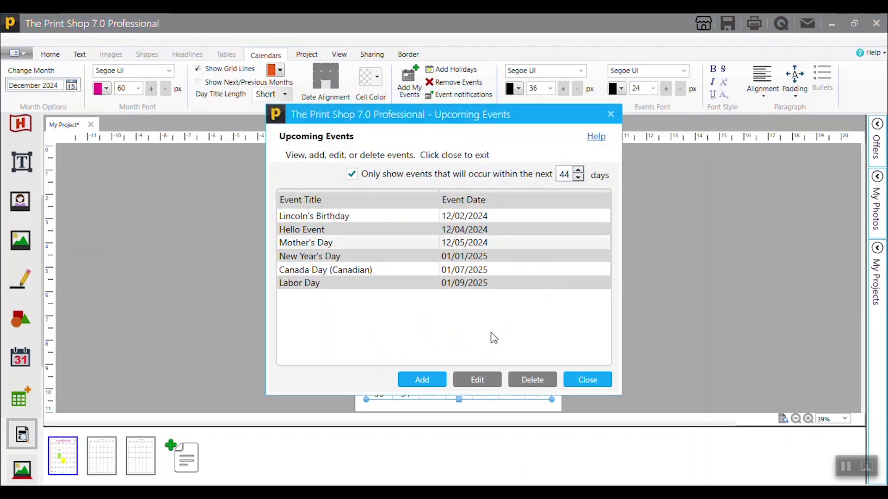
{"action": "left_click", "coordinate": [438, 378]}
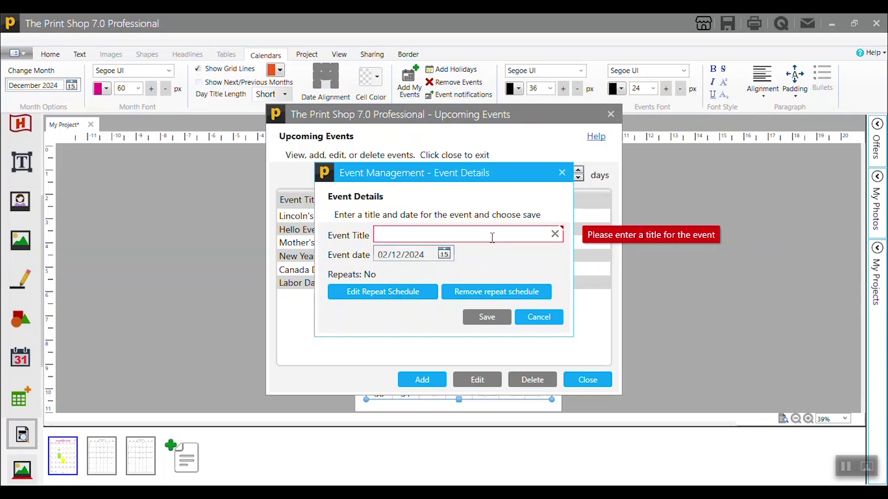
{"action": "type", "text": "Encore Event"}
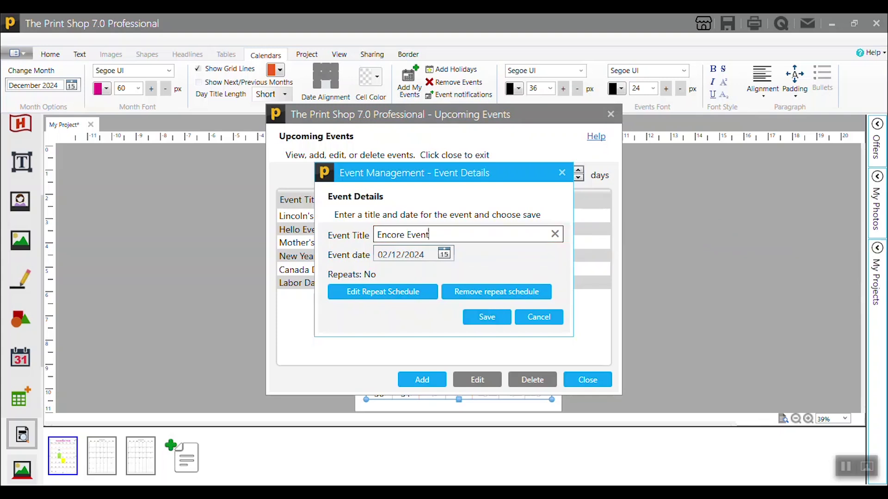
{"action": "left_click", "coordinate": [445, 257]}
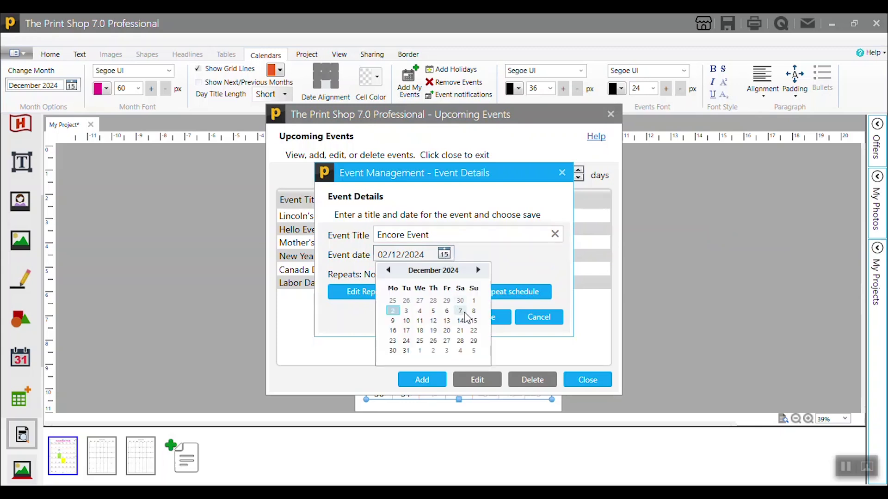
{"action": "left_click", "coordinate": [406, 321]}
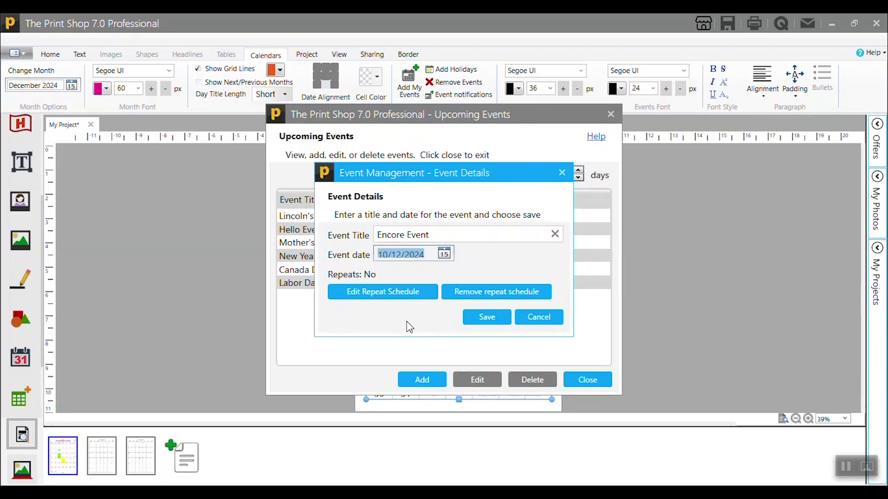
Step: Give Encore Event a yearly repeat schedule, every 1 year with no end, save the event and close the upcoming events list
{"action": "left_click", "coordinate": [382, 291]}
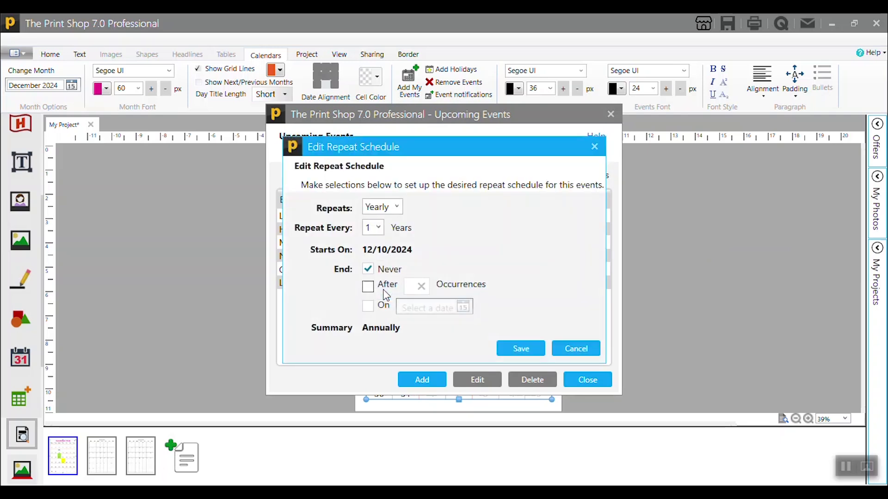
{"action": "left_click", "coordinate": [395, 206]}
{"action": "left_click", "coordinate": [395, 206]}
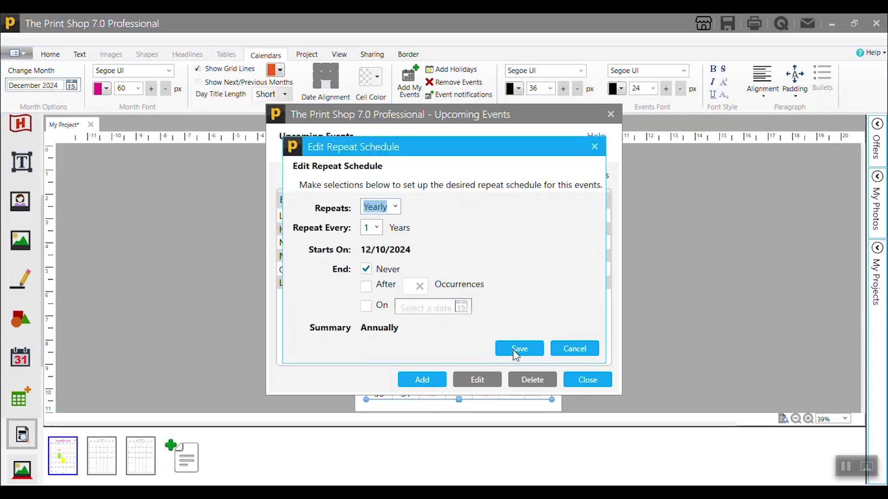
{"action": "left_click", "coordinate": [514, 349]}
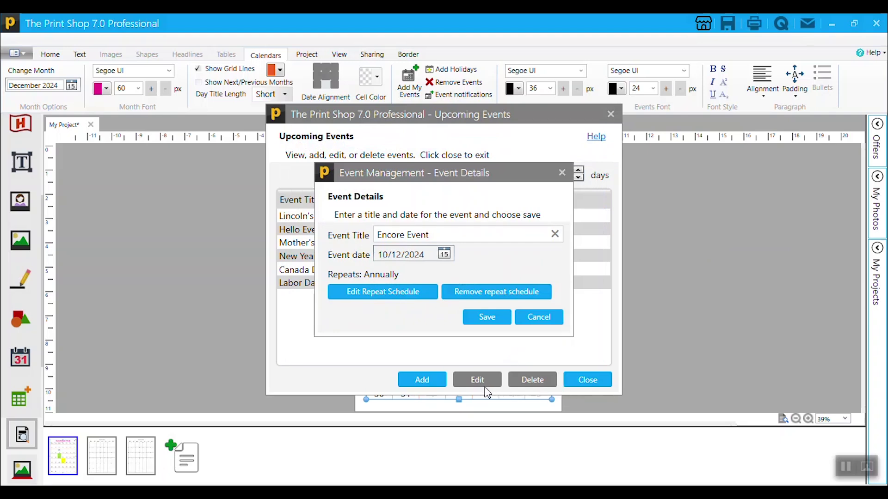
{"action": "left_click", "coordinate": [486, 317]}
{"action": "left_click", "coordinate": [581, 381]}
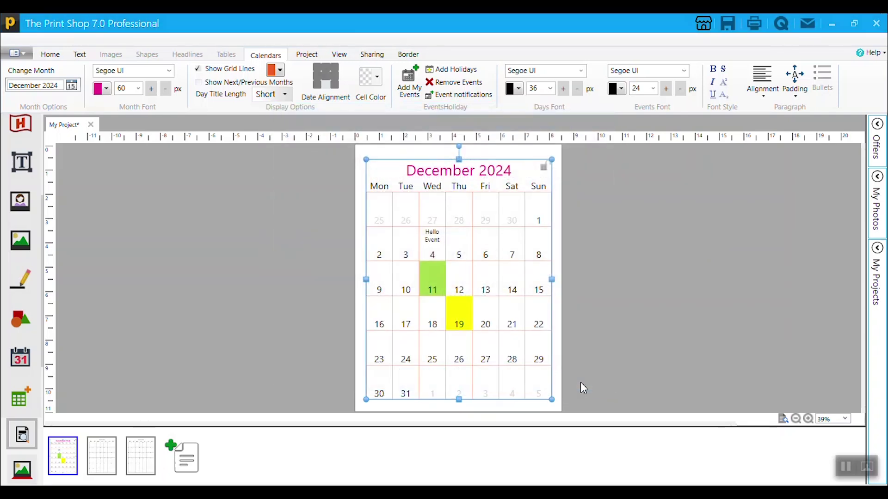
Step: Place the saved Encore Event on the December 2024 calendar
{"action": "left_click", "coordinate": [408, 88]}
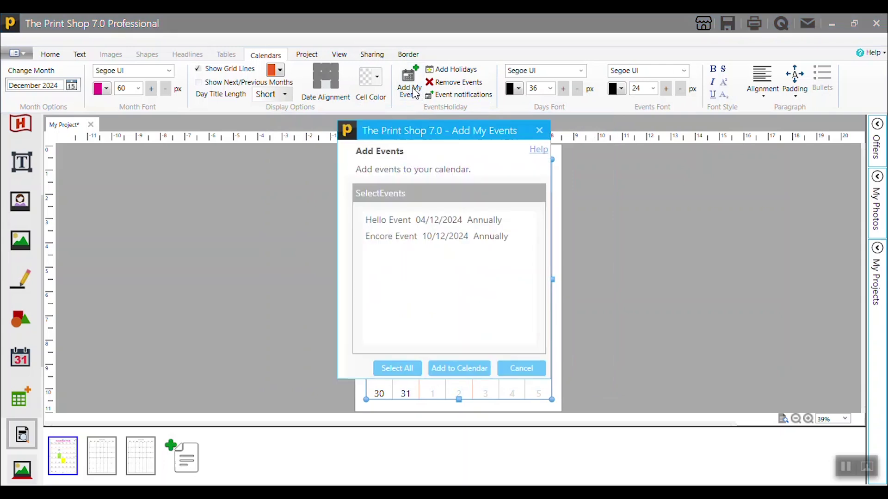
{"action": "left_click", "coordinate": [413, 241]}
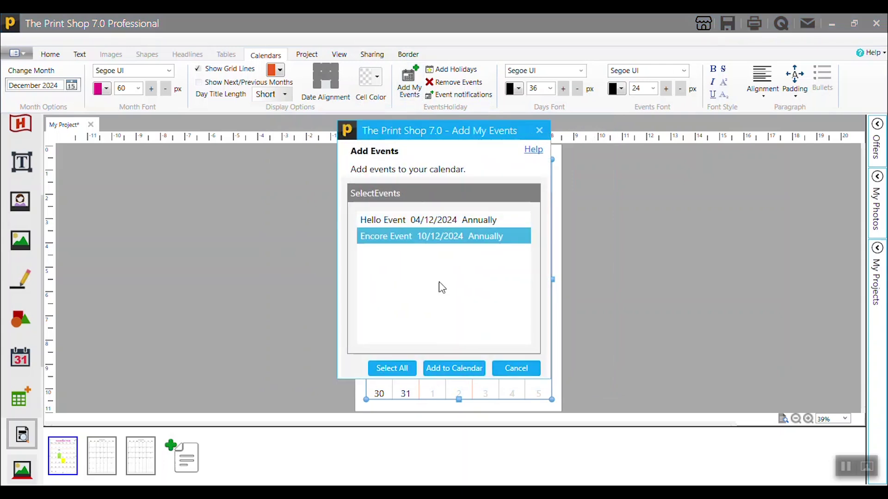
{"action": "left_click", "coordinate": [460, 368]}
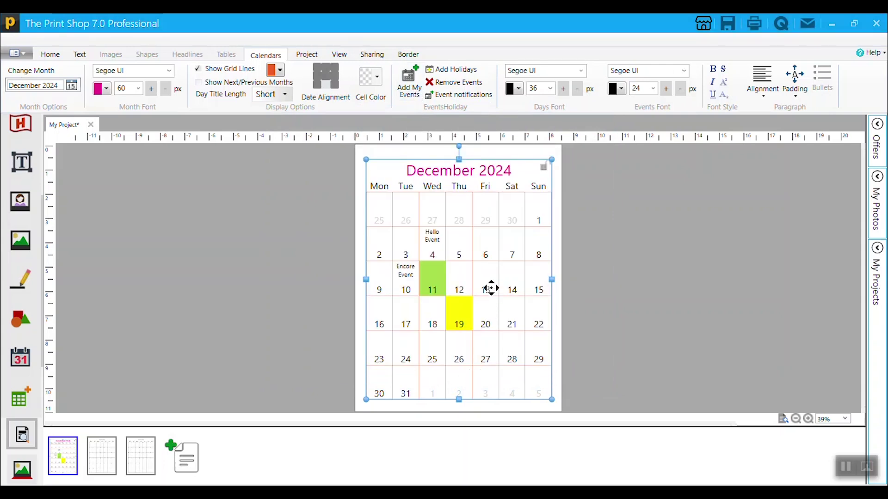
Step: Check the December 2025 and December 2026 pages for the repeating Encore Event and return to the December 2024 page
{"action": "left_click", "coordinate": [107, 448]}
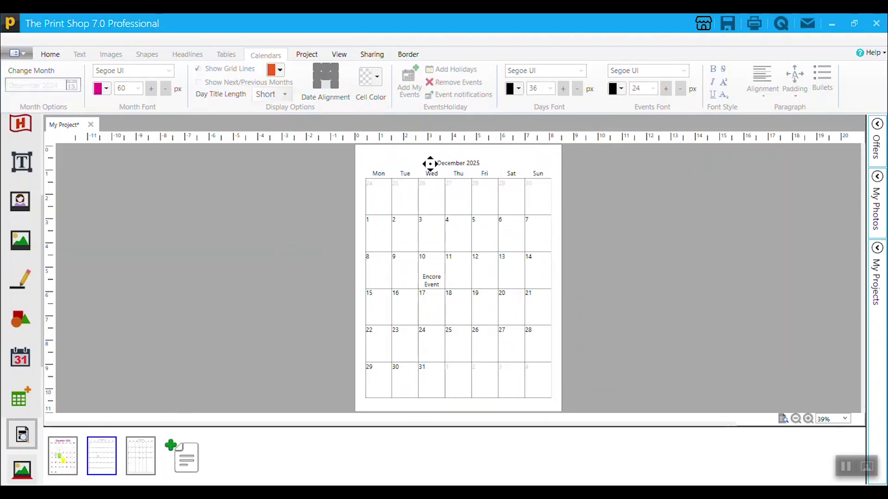
{"action": "left_click", "coordinate": [146, 449]}
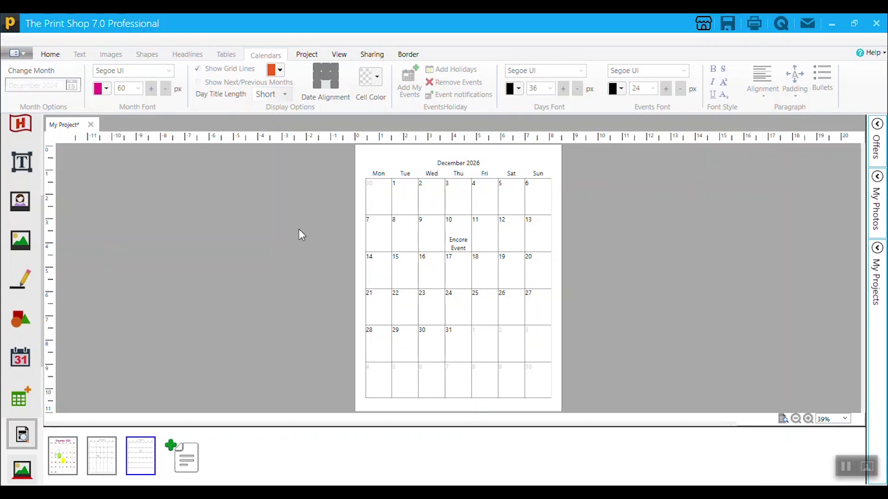
{"action": "left_click", "coordinate": [64, 455]}
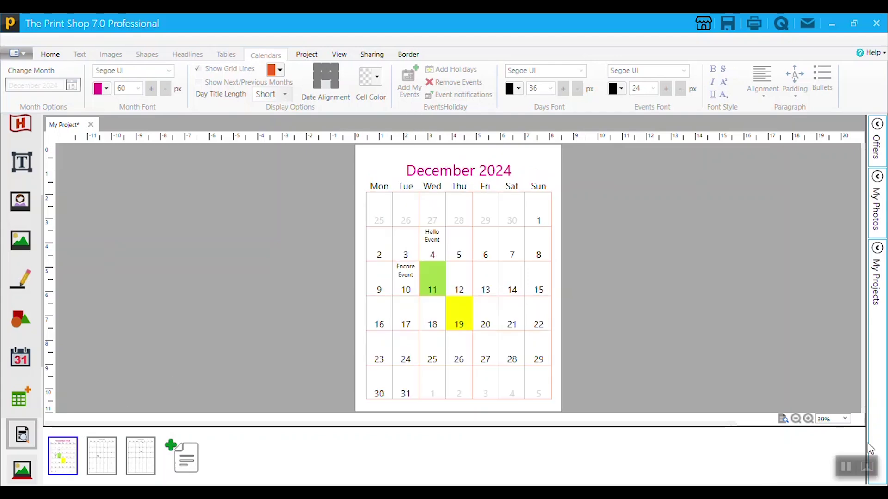